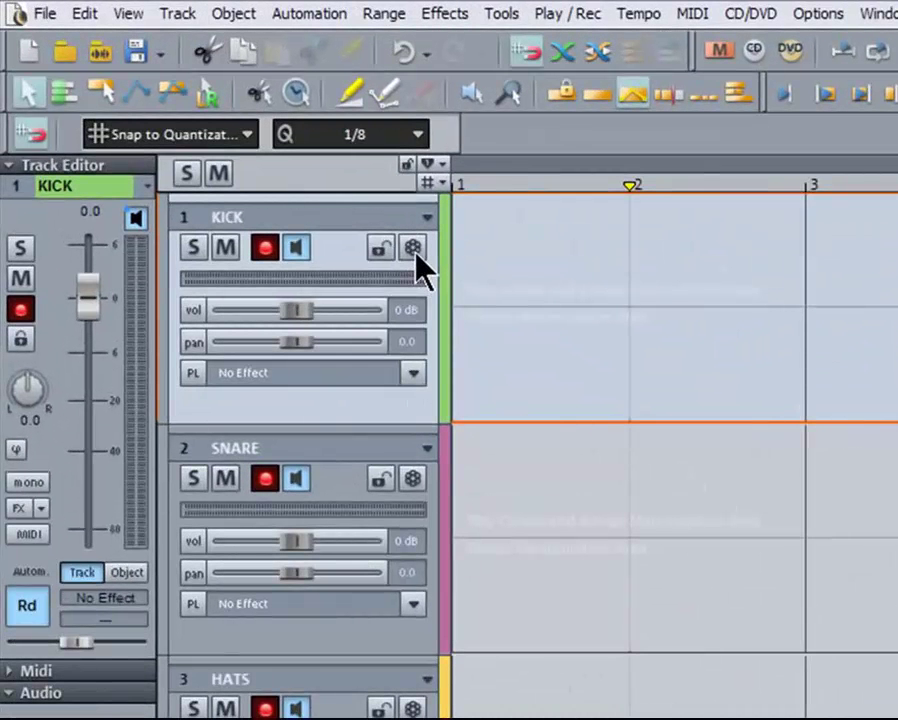
- Examine the revolver track commands available for the KICK track, including those for creating, deleting and switching revolver tracks
left_click(413, 247)
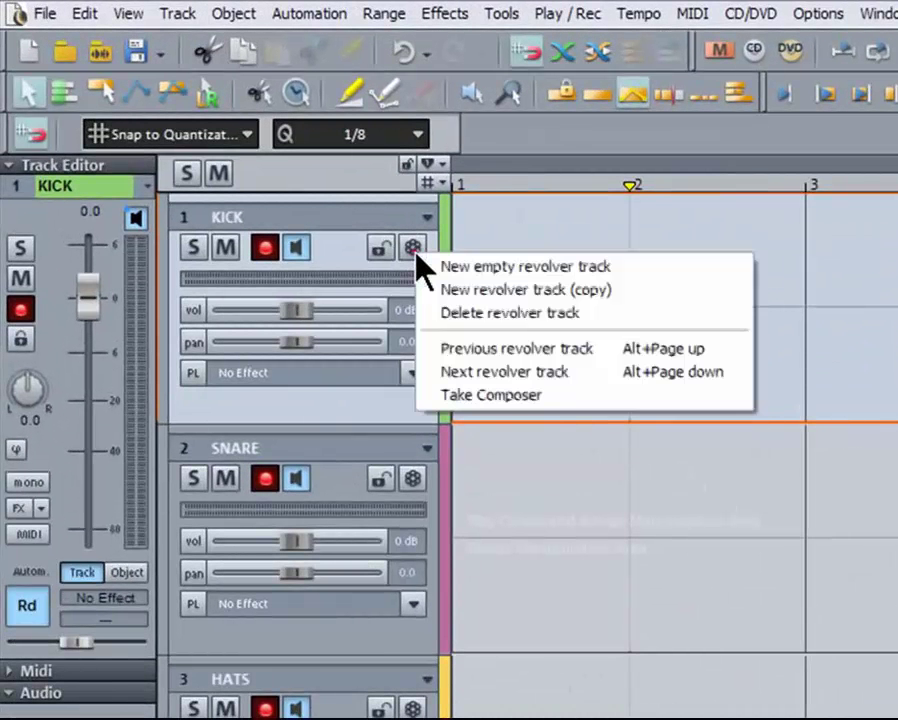
left_click(338, 244)
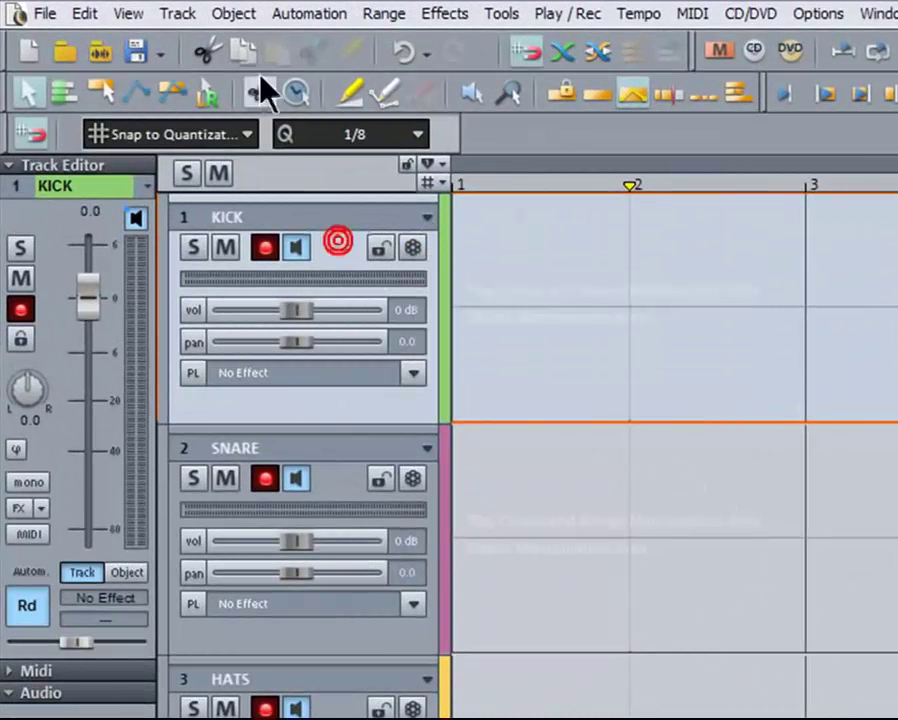
left_click(177, 14)
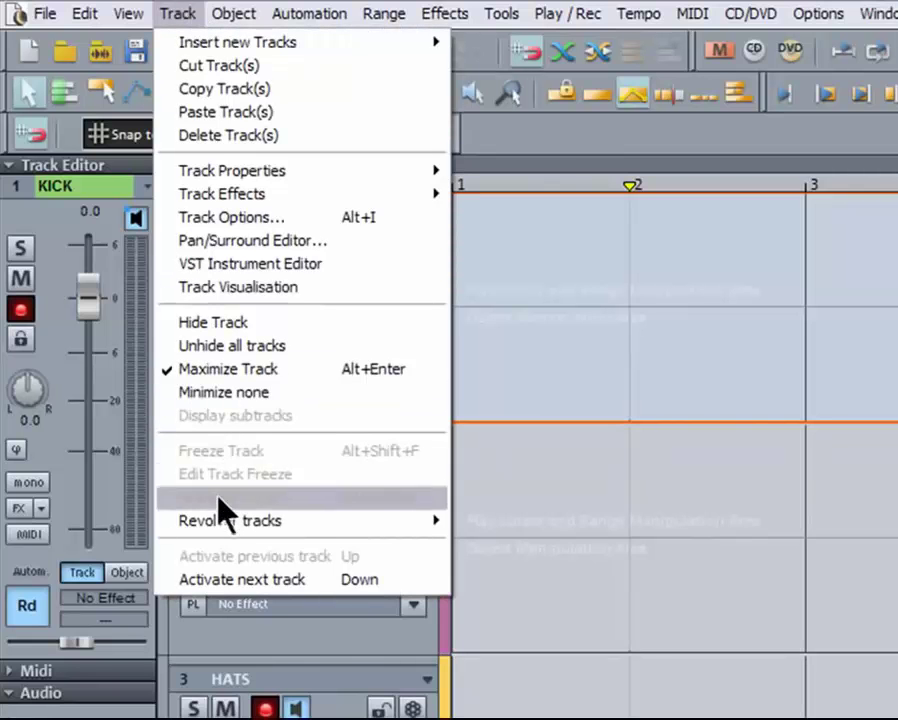
mouse_move(230, 530)
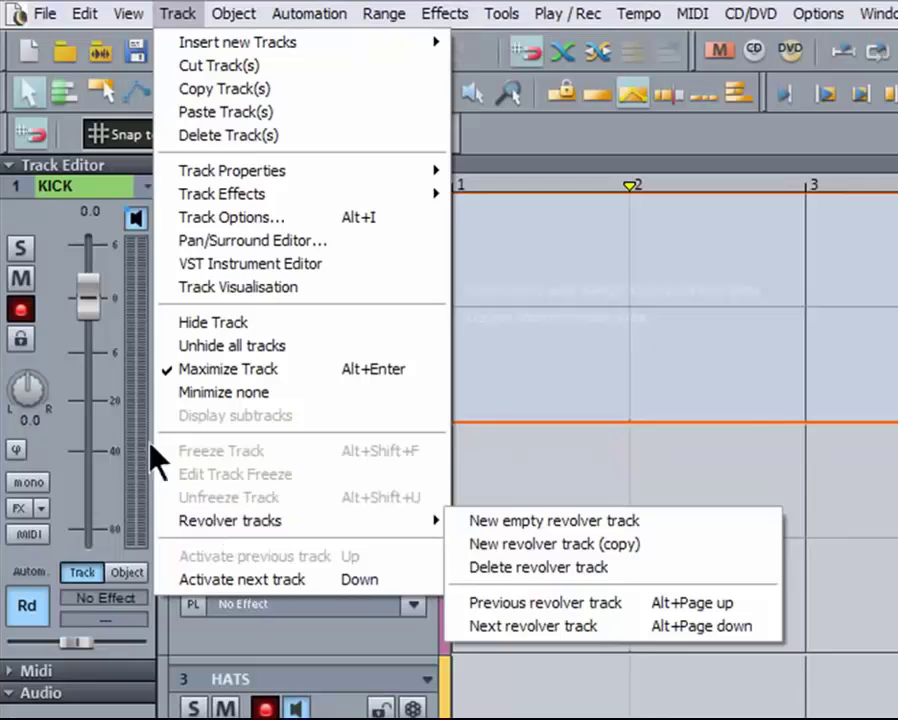
left_click(116, 425)
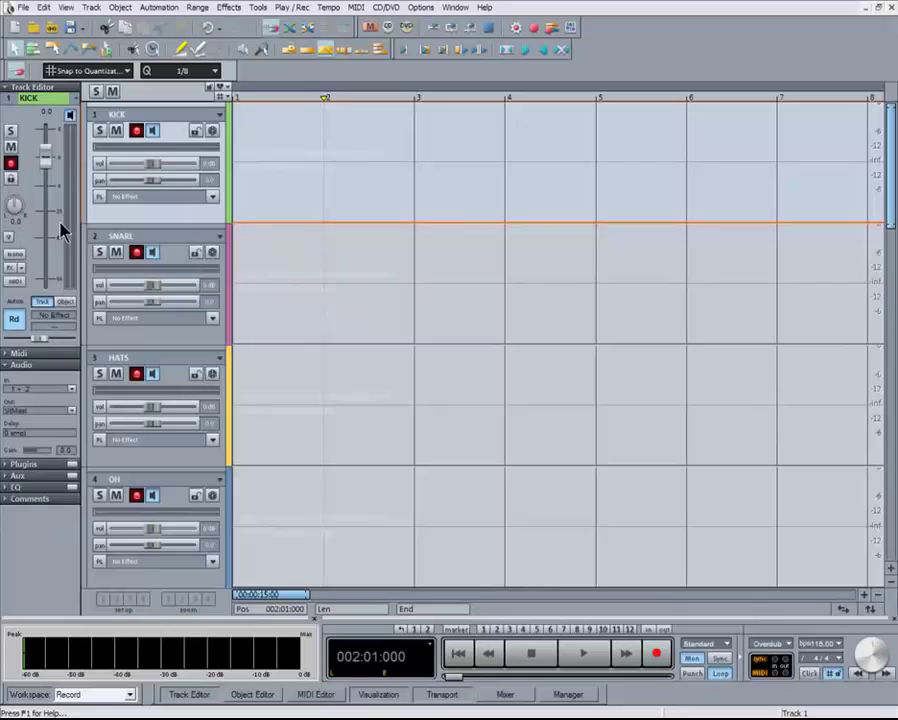
- Place the punch-in marker at bar 2 and the punch-out marker at bar 6, and enable punch recording
left_click(649, 630)
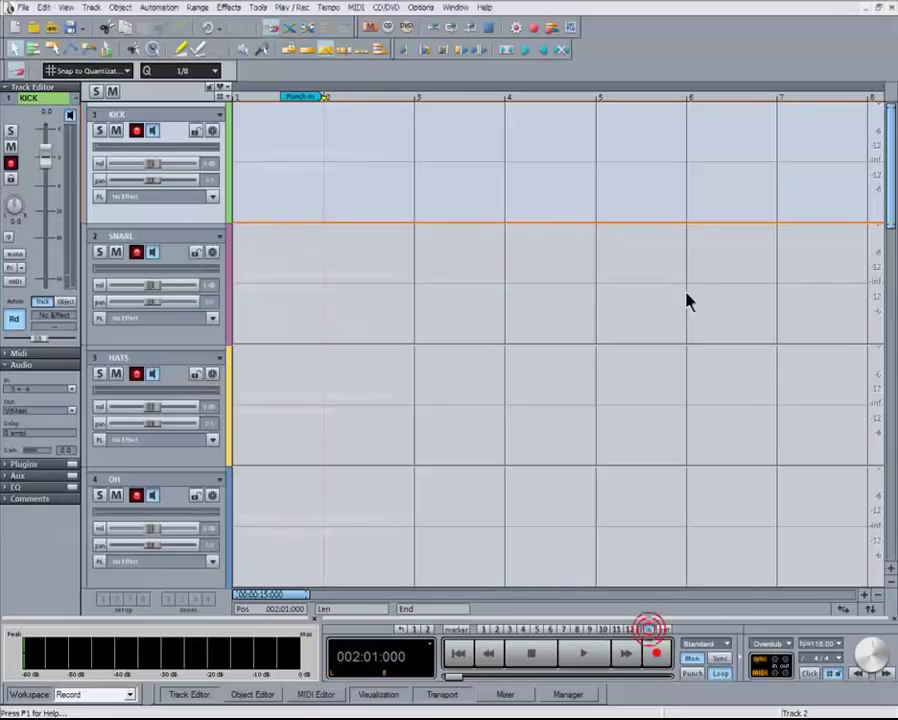
left_click(688, 100)
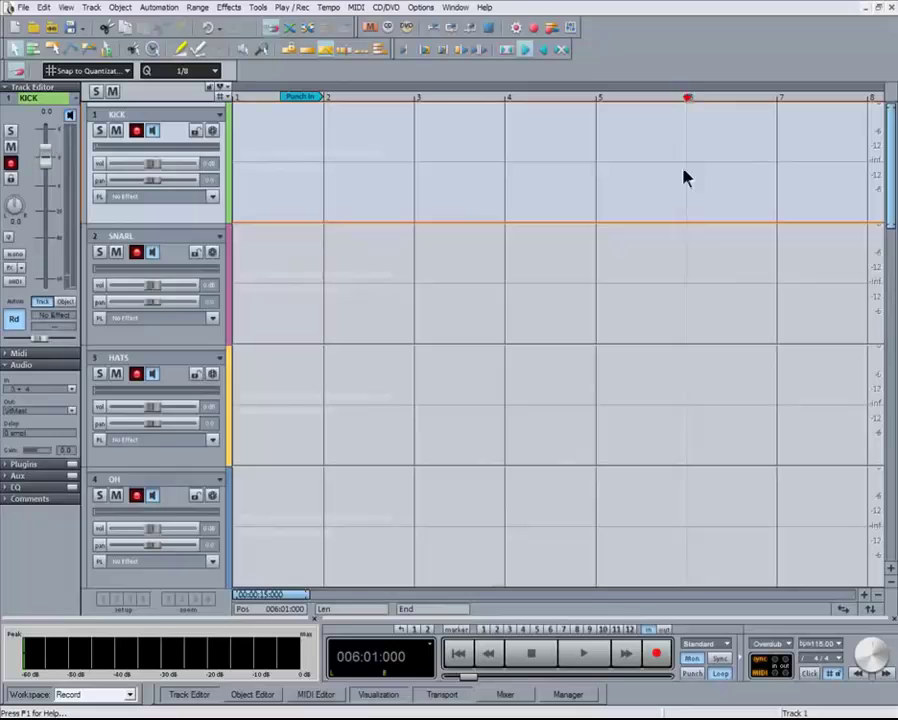
left_click(660, 632)
left_click(688, 672)
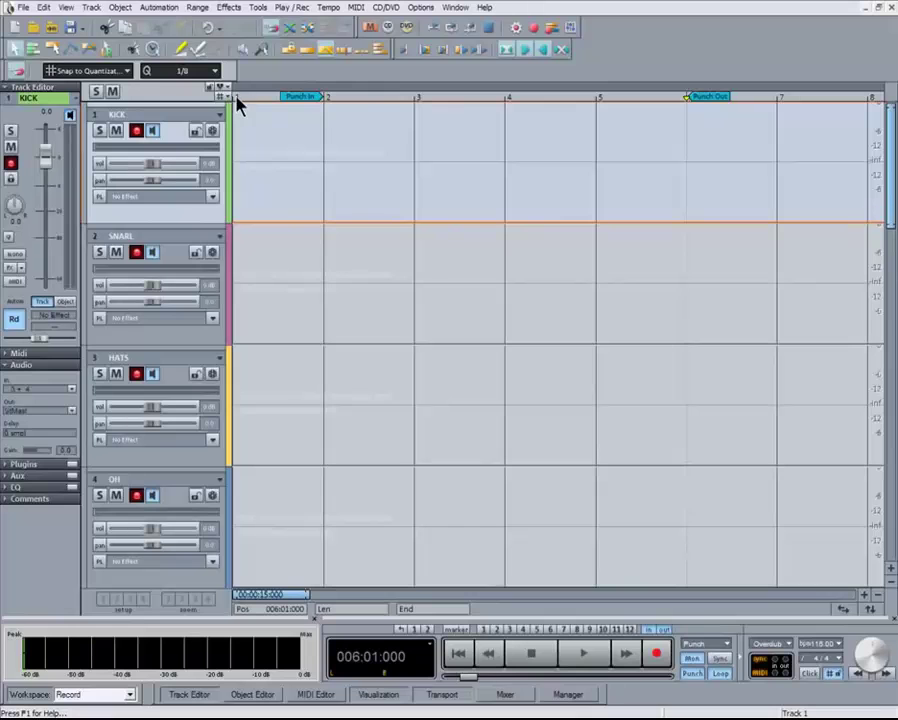
- Set a loop range from bar 1 to near bar 6, record looped takes on the four drum tracks and keep the recording
left_click_drag(236, 101, 662, 117)
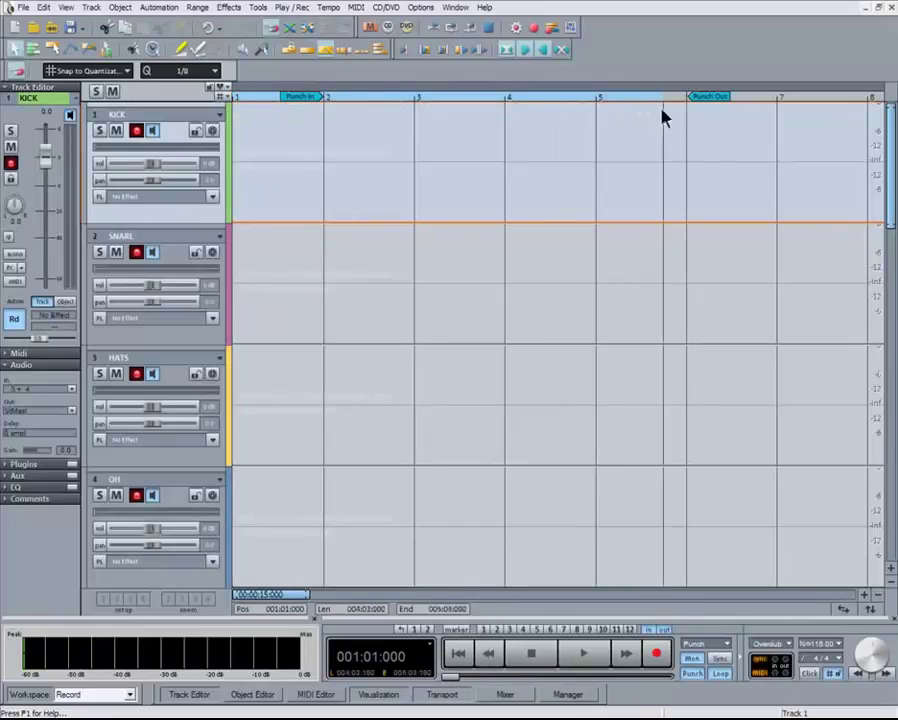
key("r")
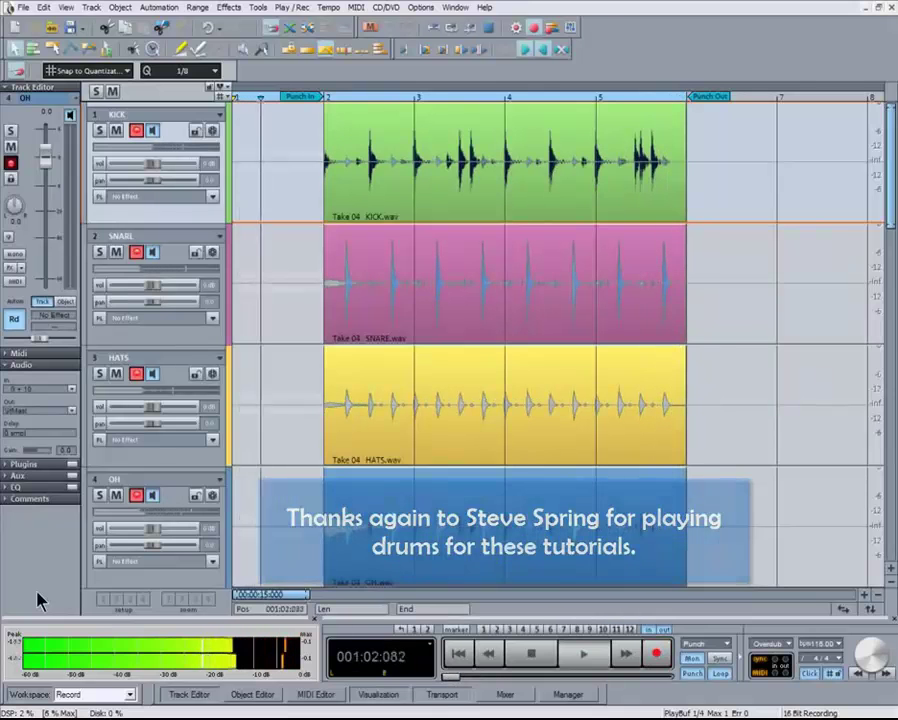
key("space")
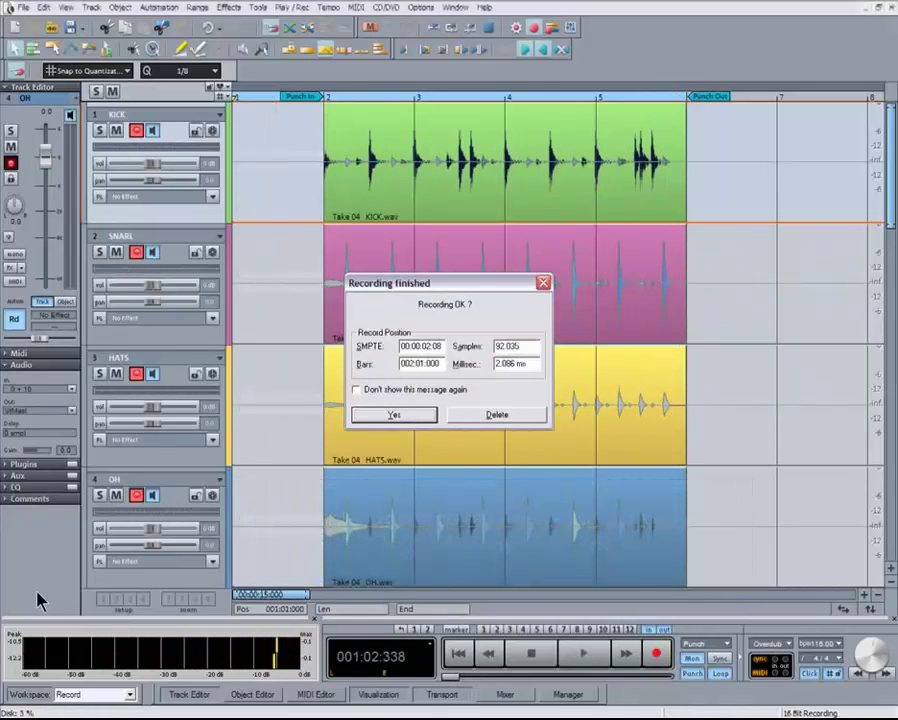
key("Return")
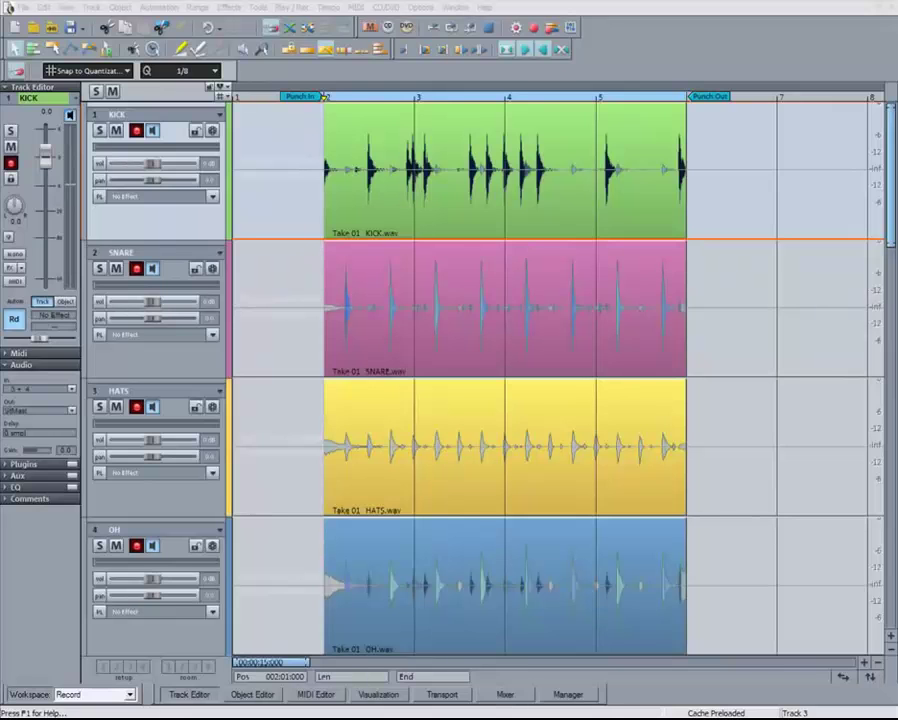
- Select the Take 01 objects on the KICK, SNARE, HATS and OH tracks and play them back
left_click(370, 218)
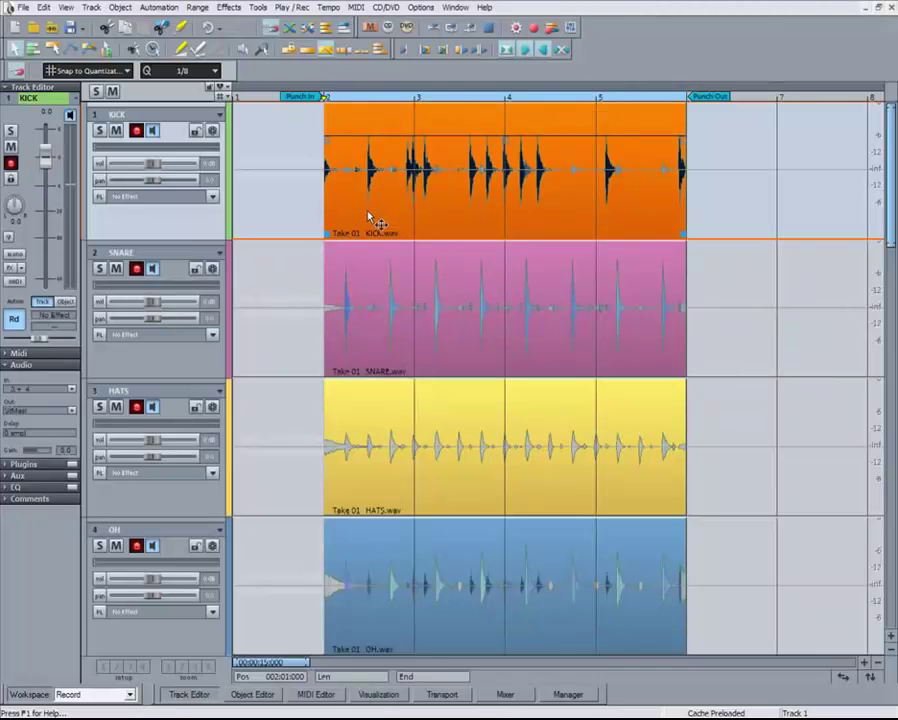
left_click(346, 624, "shift")
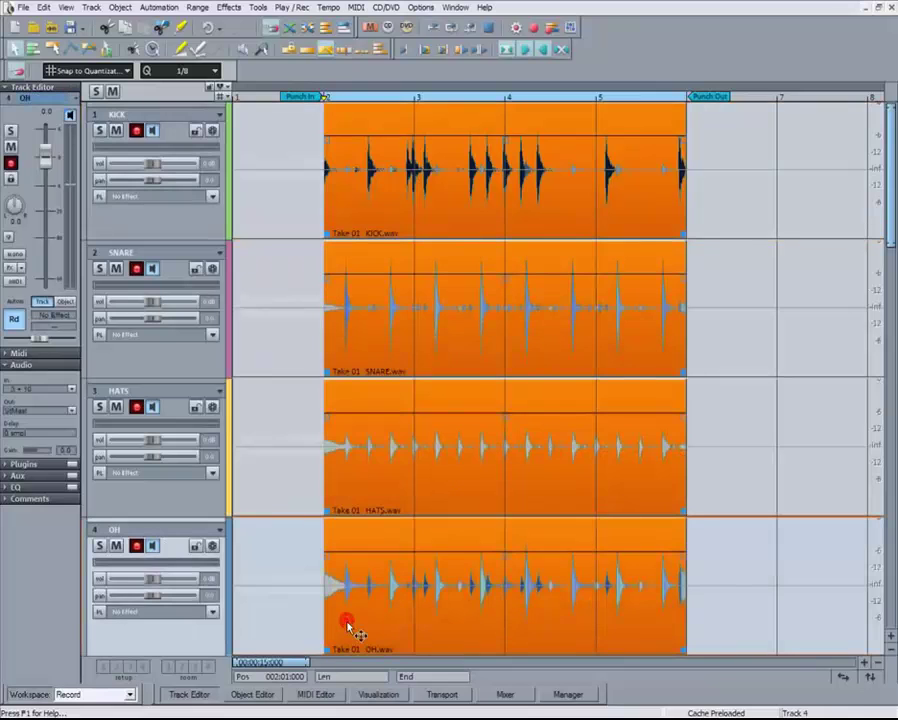
key("space")
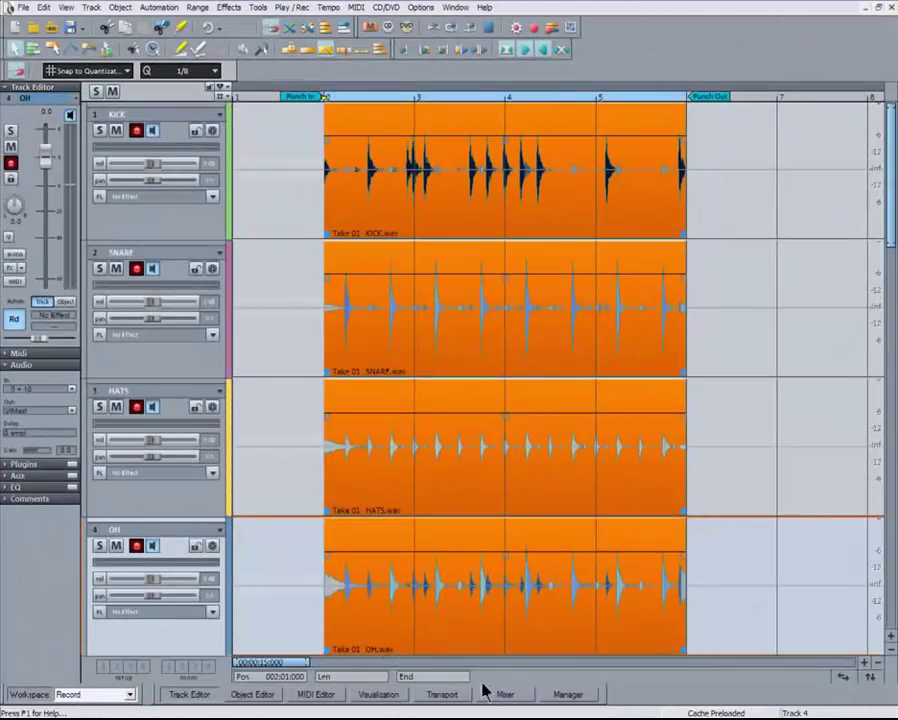
- Open the manager's take list and audition Takes 02, 03, 04 and 01 across all tracks during playback
left_click(566, 694)
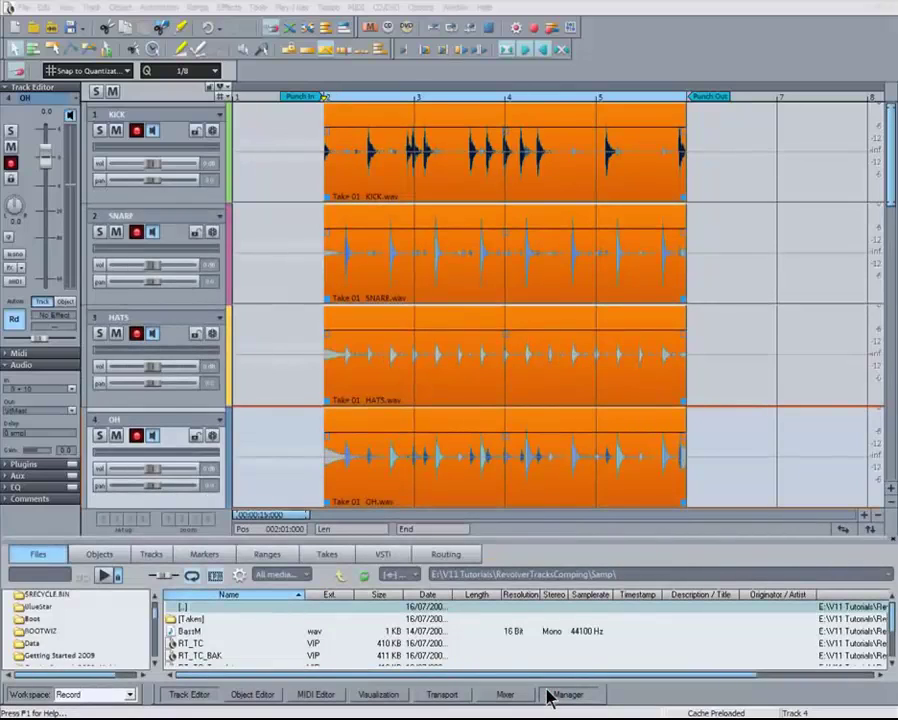
left_click(330, 556)
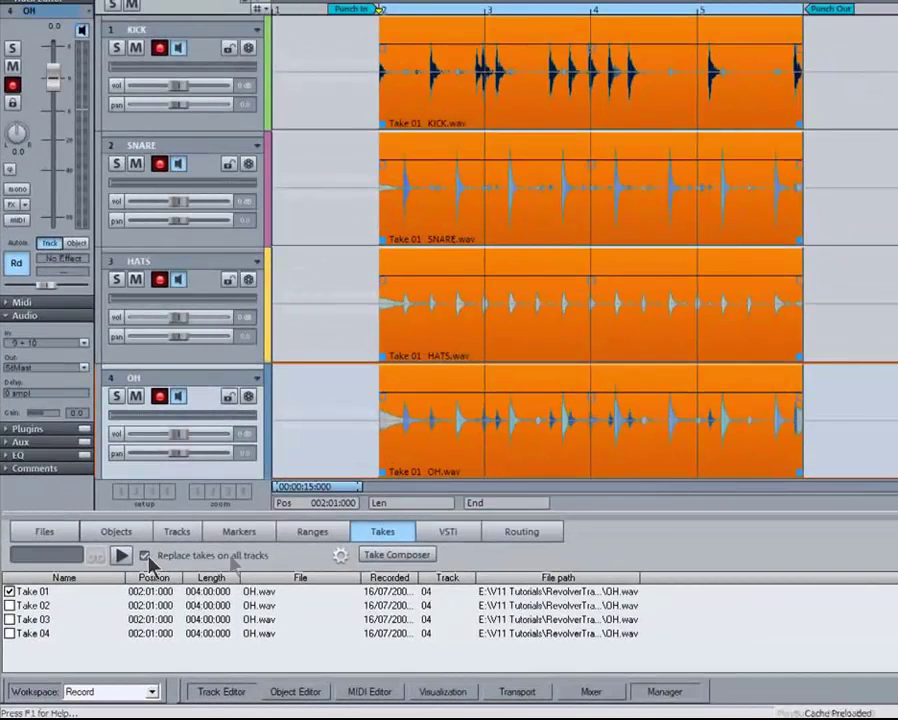
key("space")
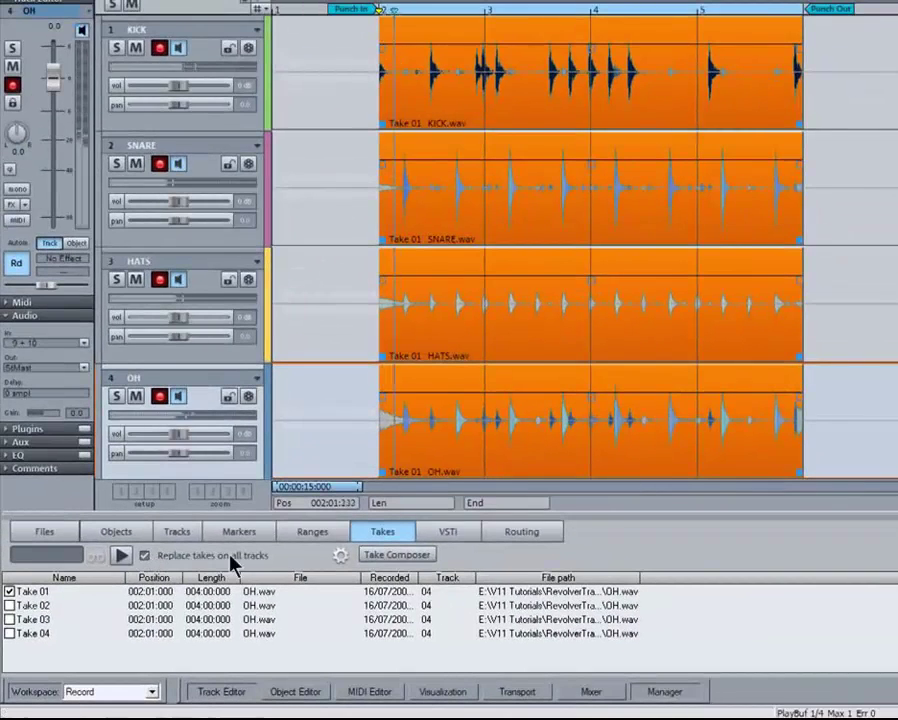
left_click(9, 606)
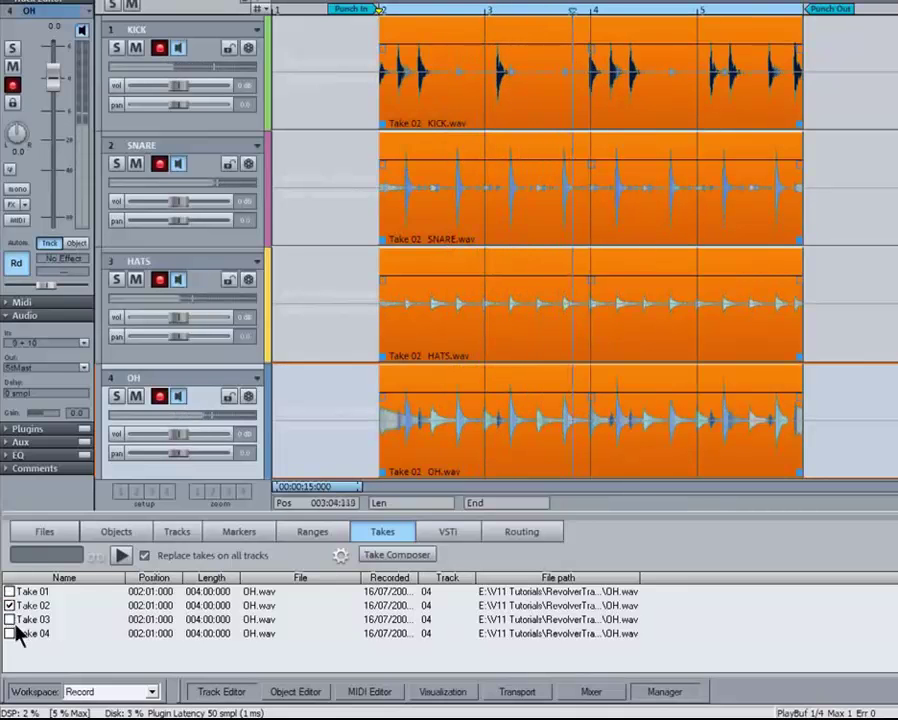
left_click(9, 620)
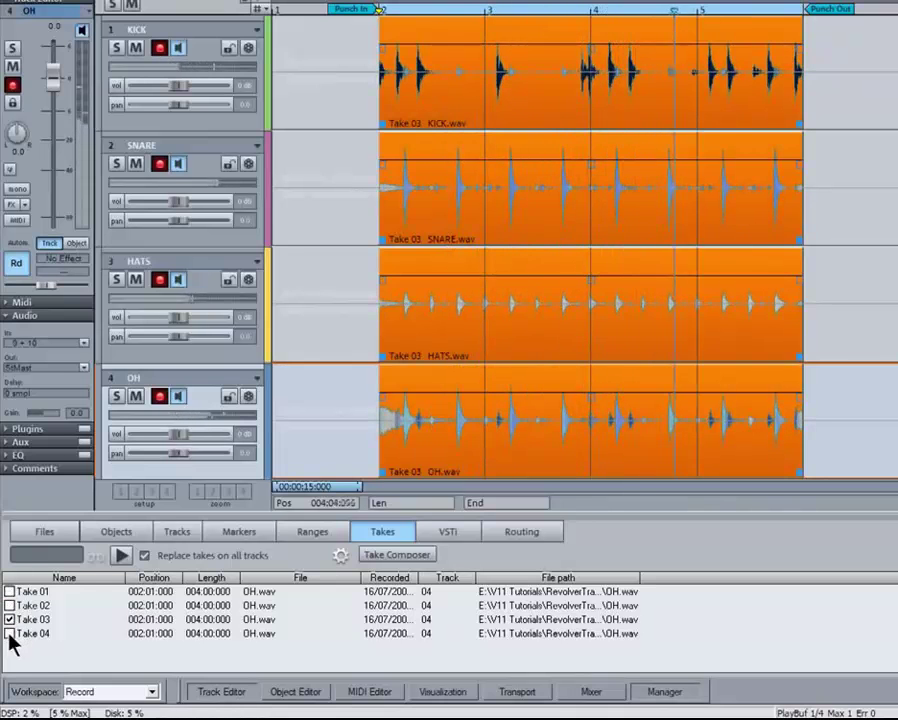
left_click(9, 634)
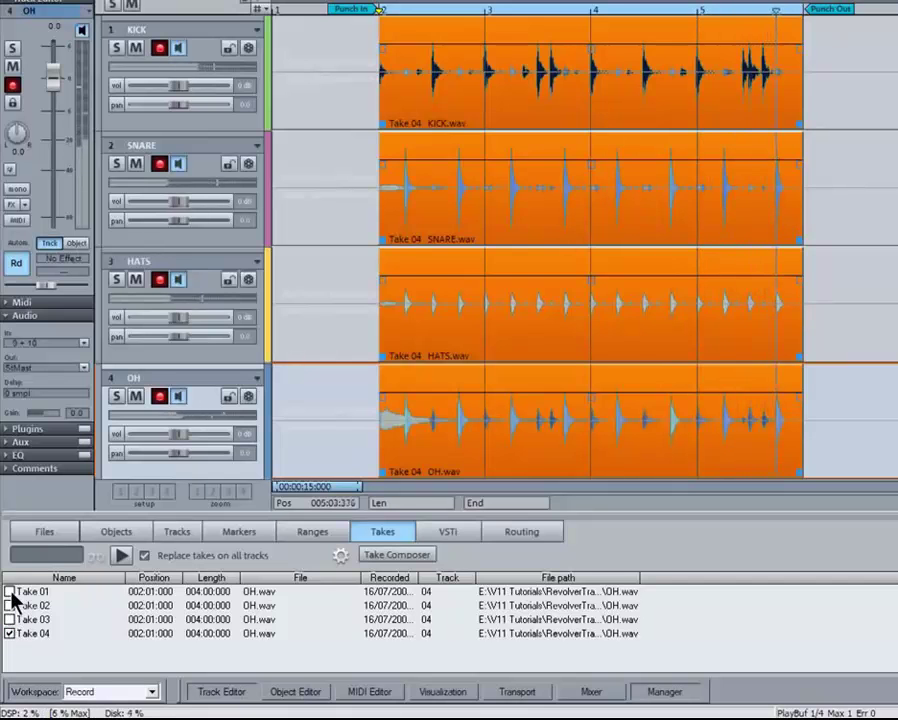
left_click(9, 592)
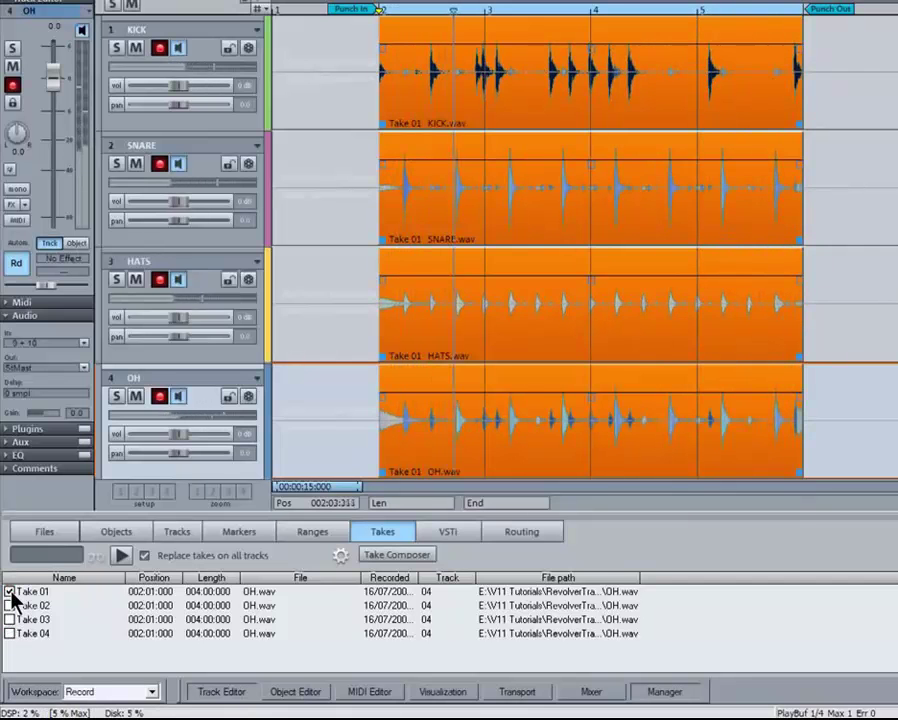
key("space")
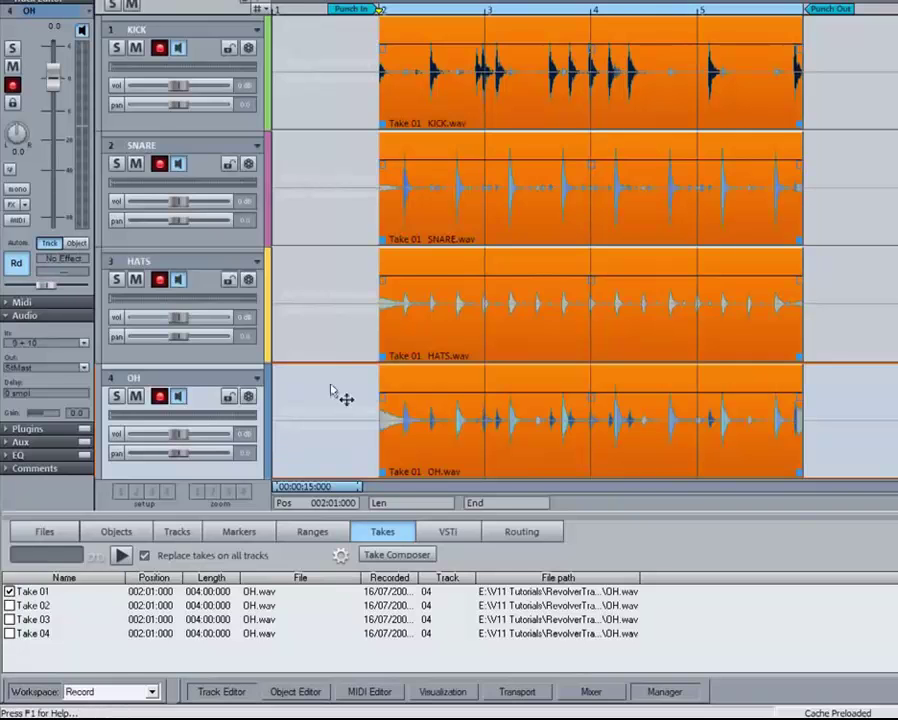
- Switch the drum objects through Takes 02, 03 and 04 and back to Take 01 directly from the KICK object
right_click(546, 110)
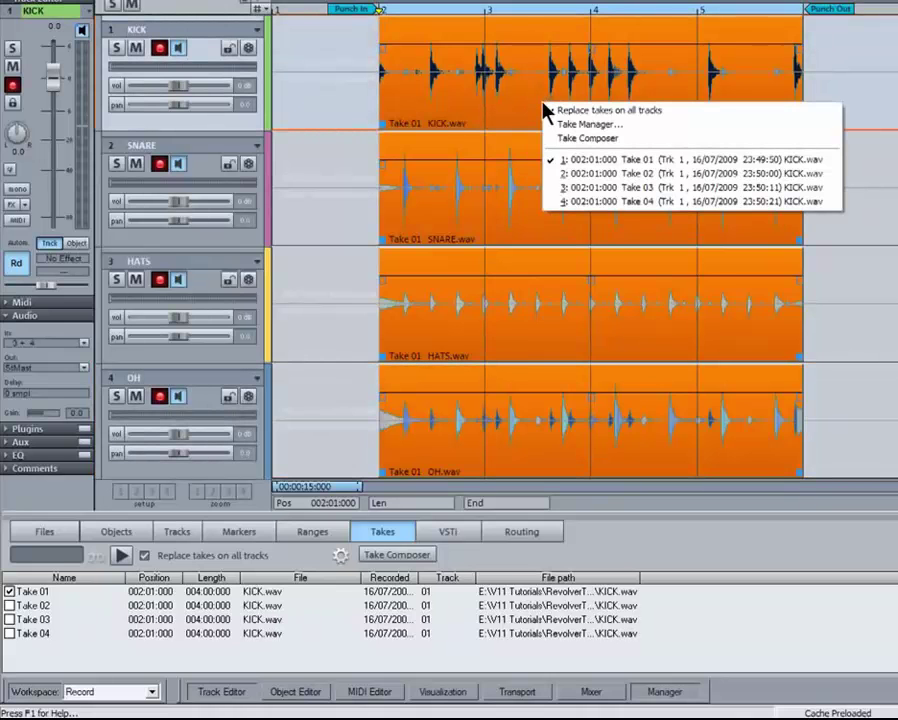
left_click(567, 174)
right_click(556, 106)
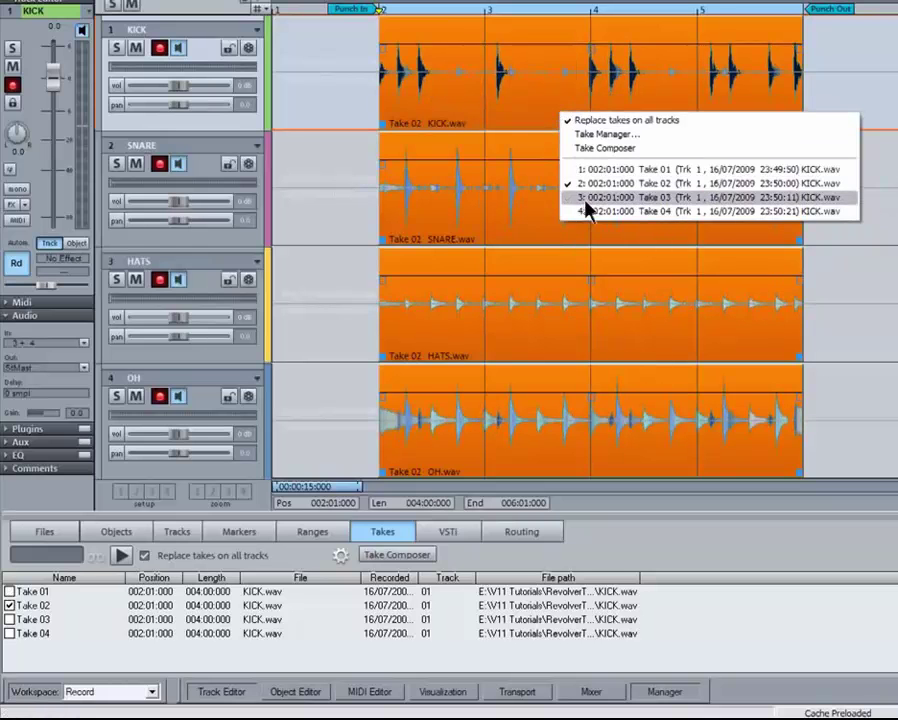
left_click(584, 199)
right_click(566, 114)
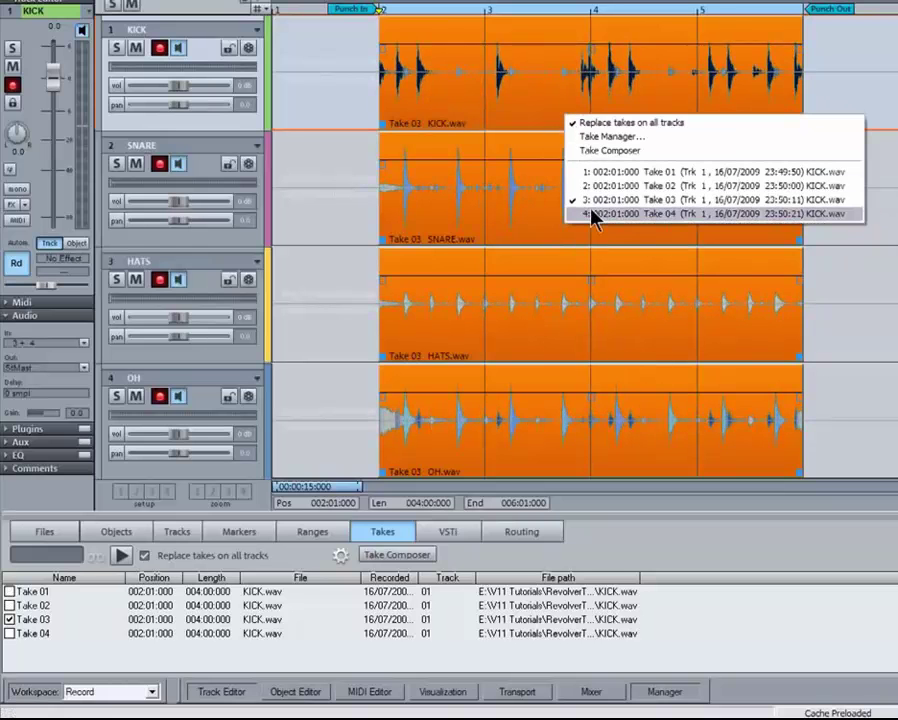
left_click(590, 210)
right_click(556, 110)
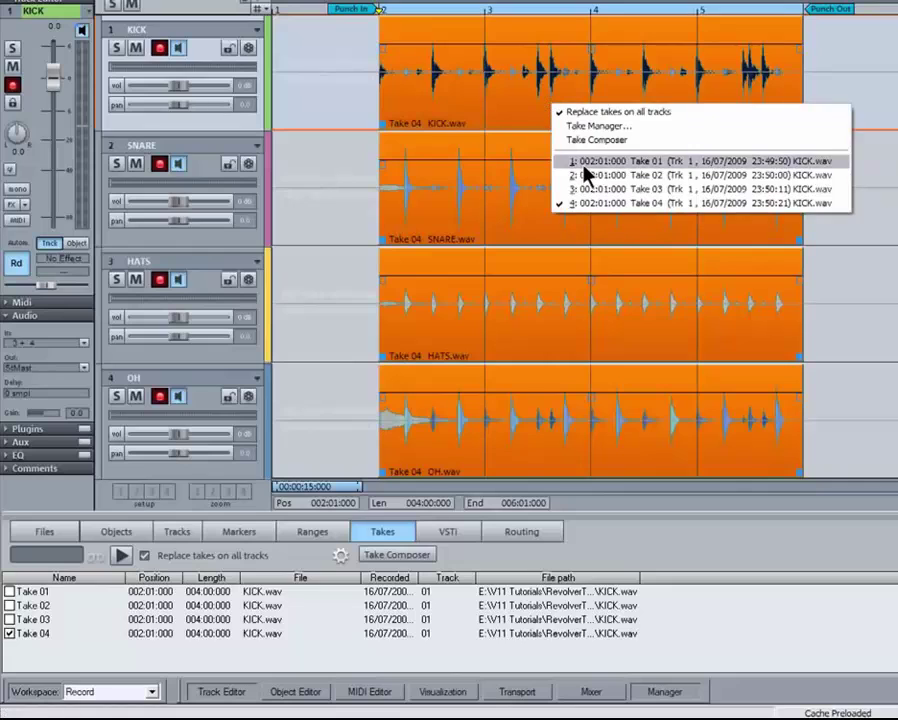
left_click(582, 162)
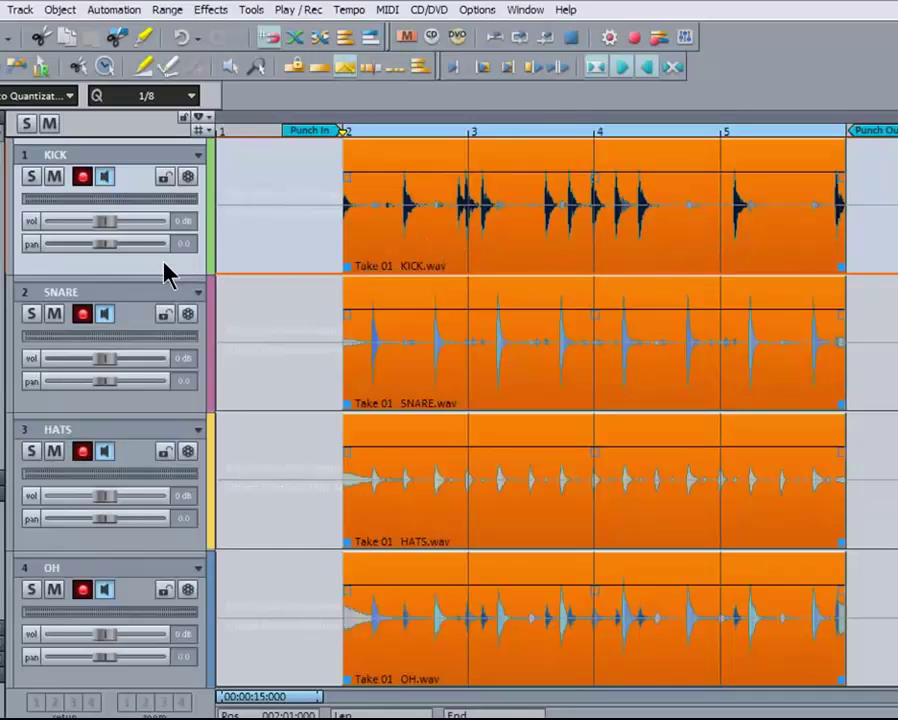
- Select all four drum tracks and create new revolver tracks as copies of their current content
left_click(145, 601)
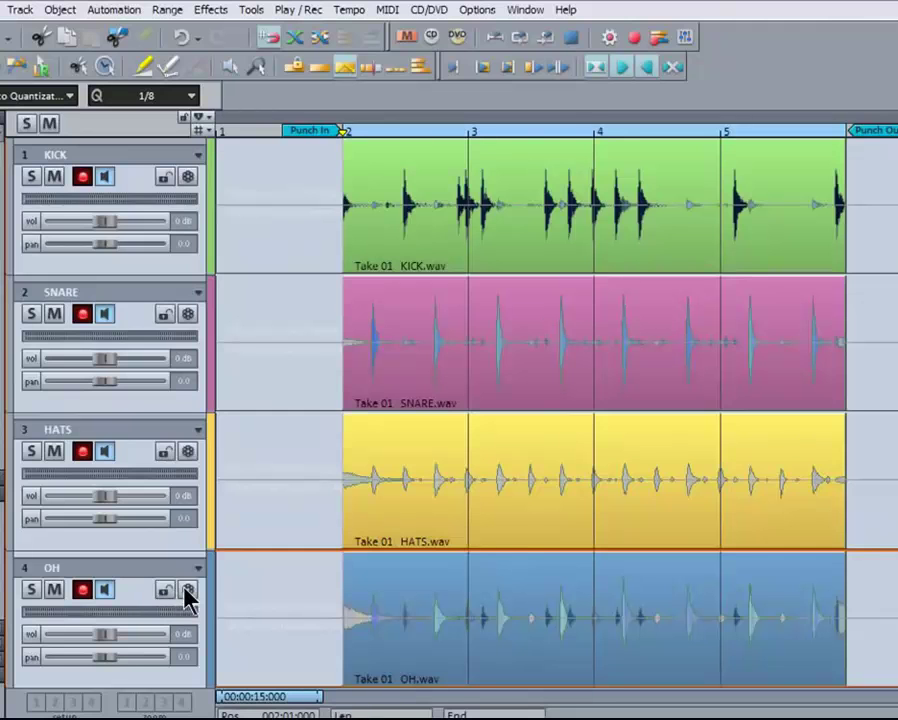
left_click(187, 592)
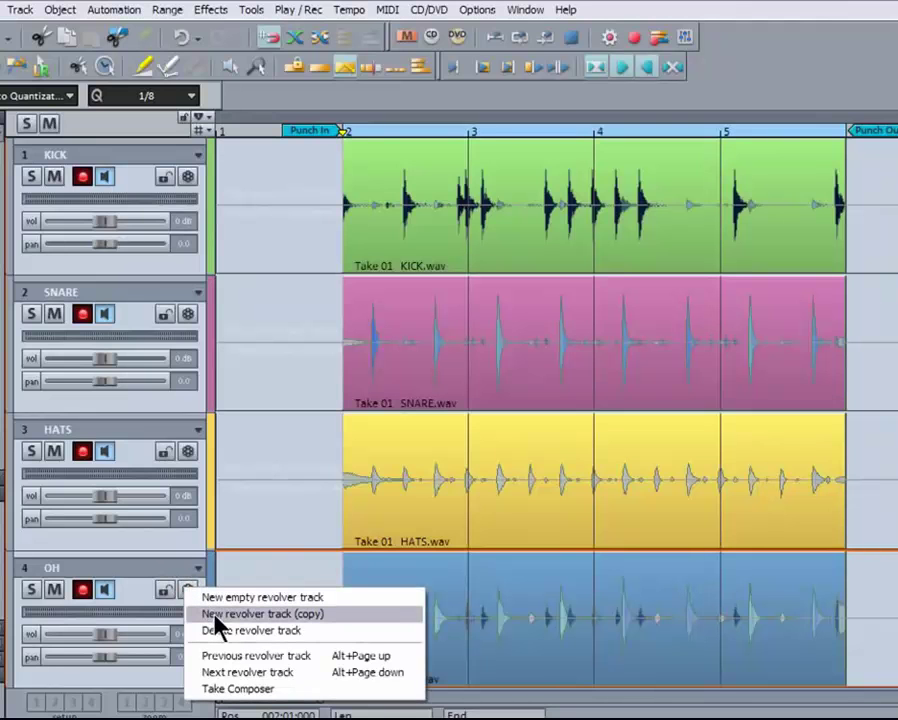
left_click(215, 616)
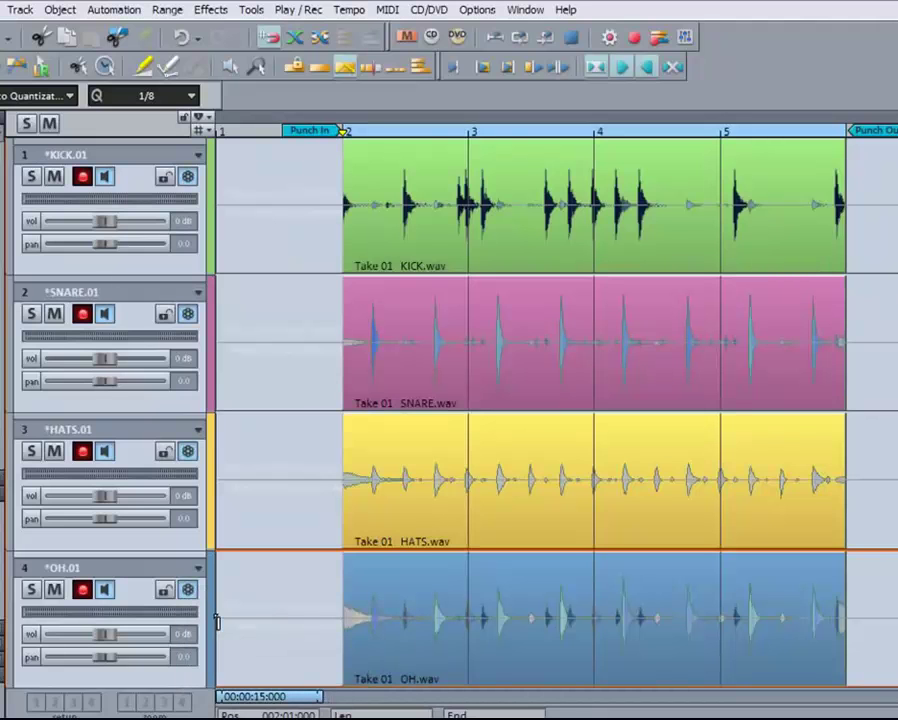
- Activate the HATS track and inspect its list of revolver tracks
key("Up")
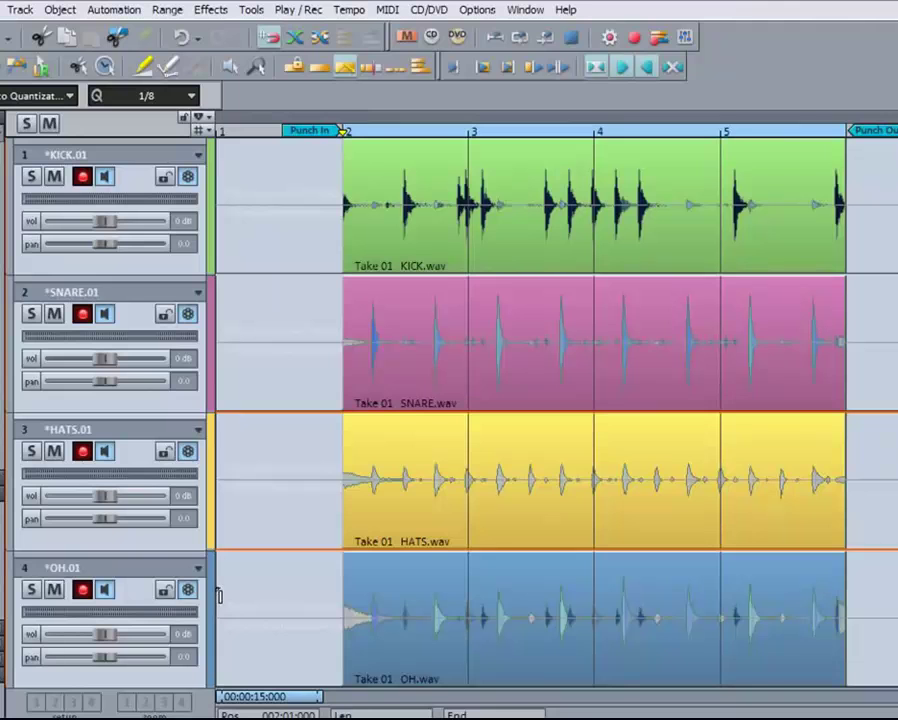
left_click(188, 452)
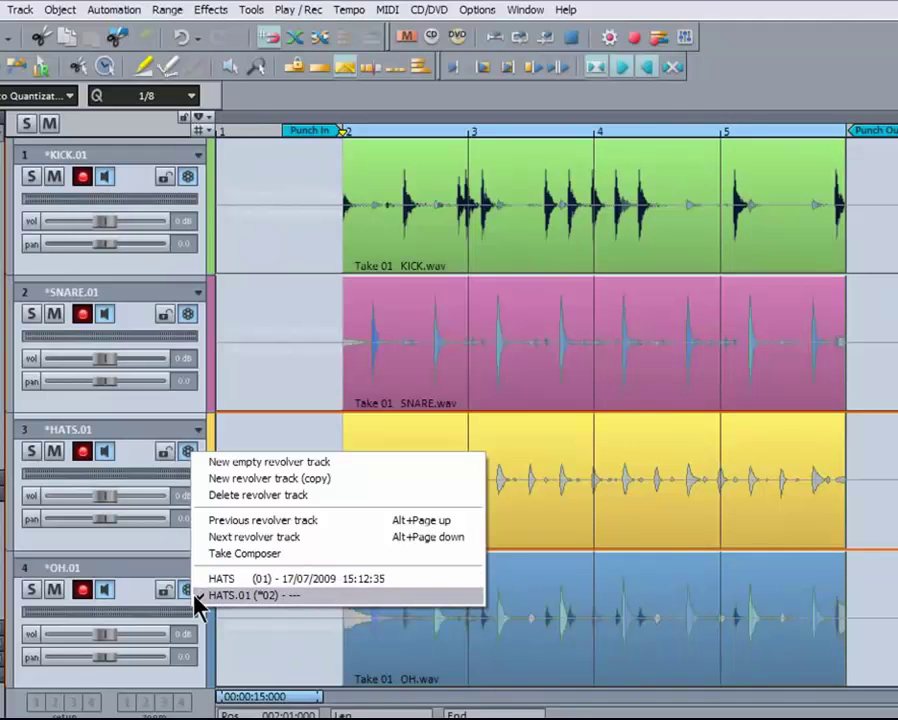
left_click(154, 553)
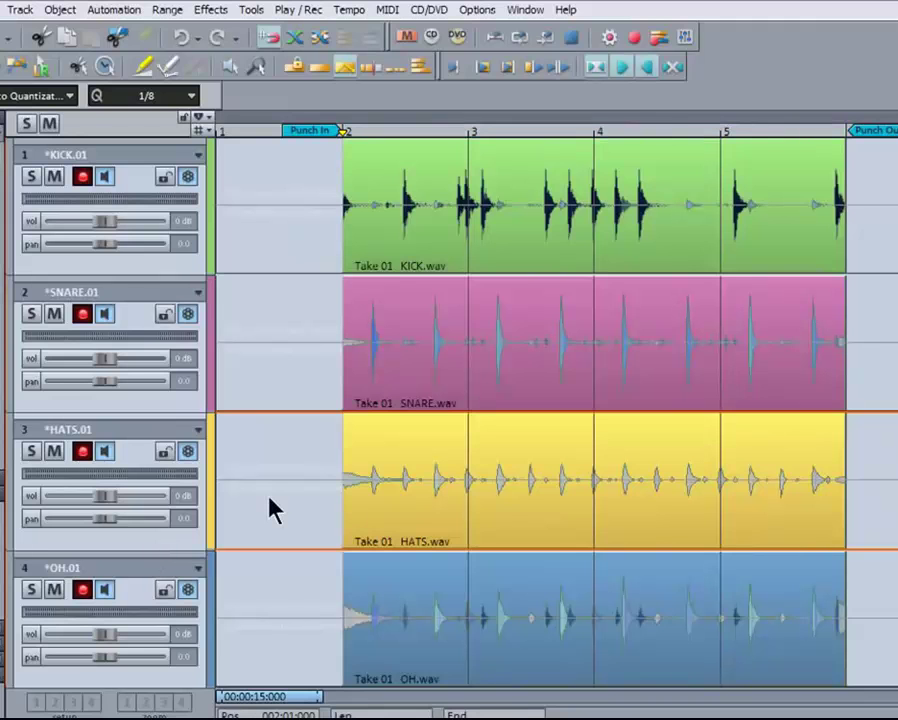
- Enable automatic crossfades and split the drum objects on all four tracks at bars 3, 4 and 5
left_click(292, 40)
left_click(469, 308)
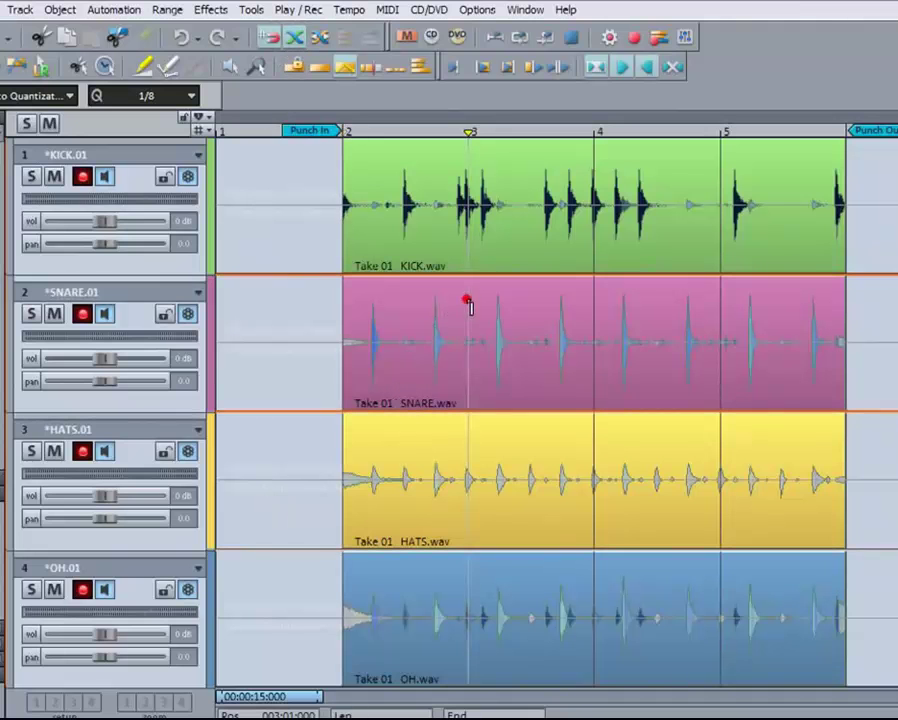
left_click(596, 286)
left_click(722, 292)
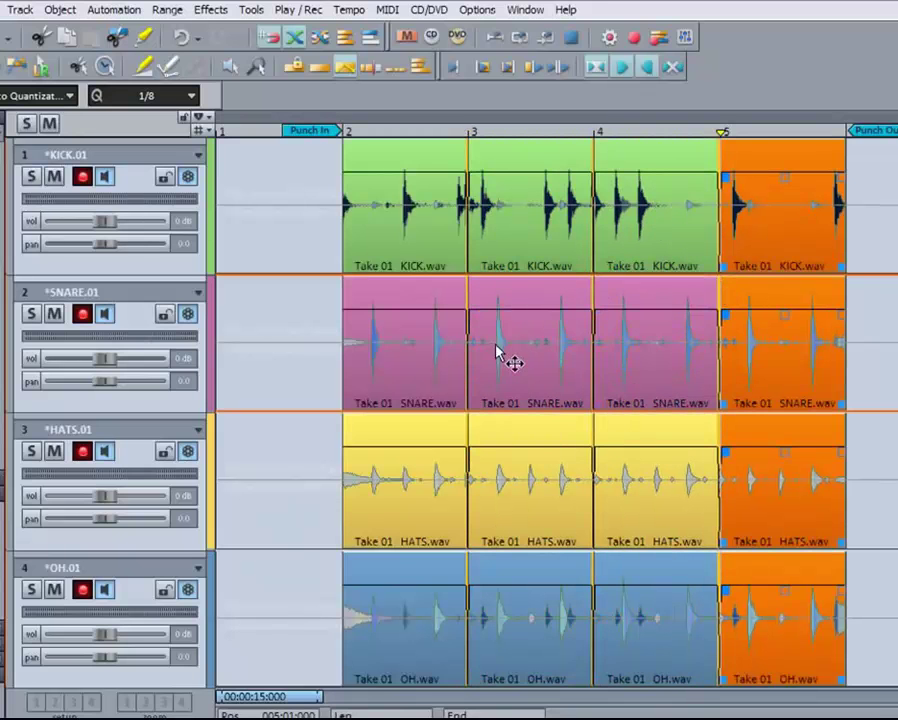
- Assign Take 02 to the bar 3 segment and Take 03 to the bar 4 segment on all tracks, and audition the comp
right_click(499, 352)
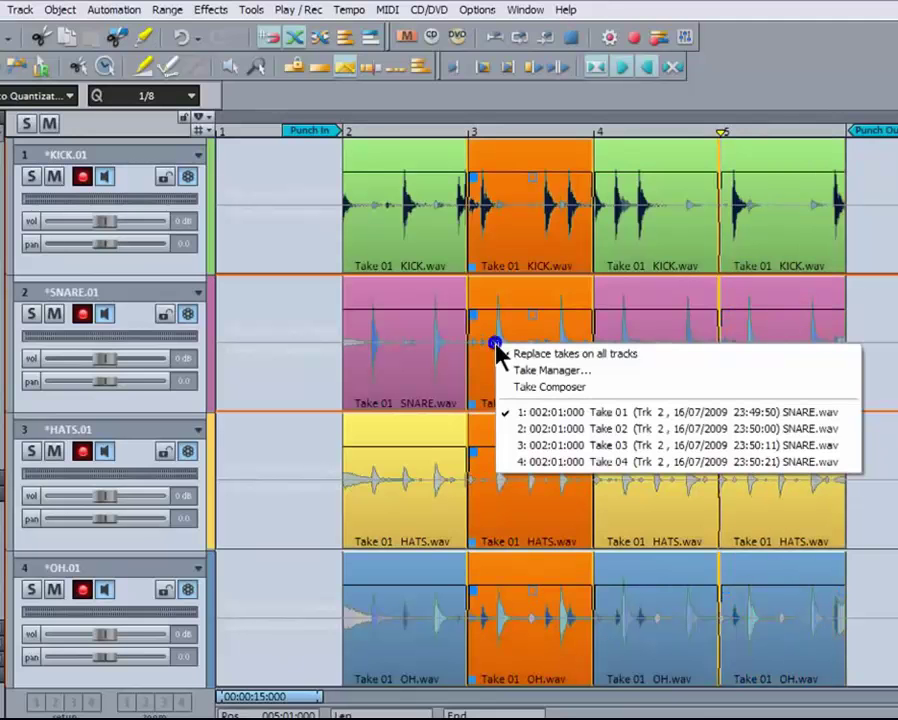
left_click(512, 427)
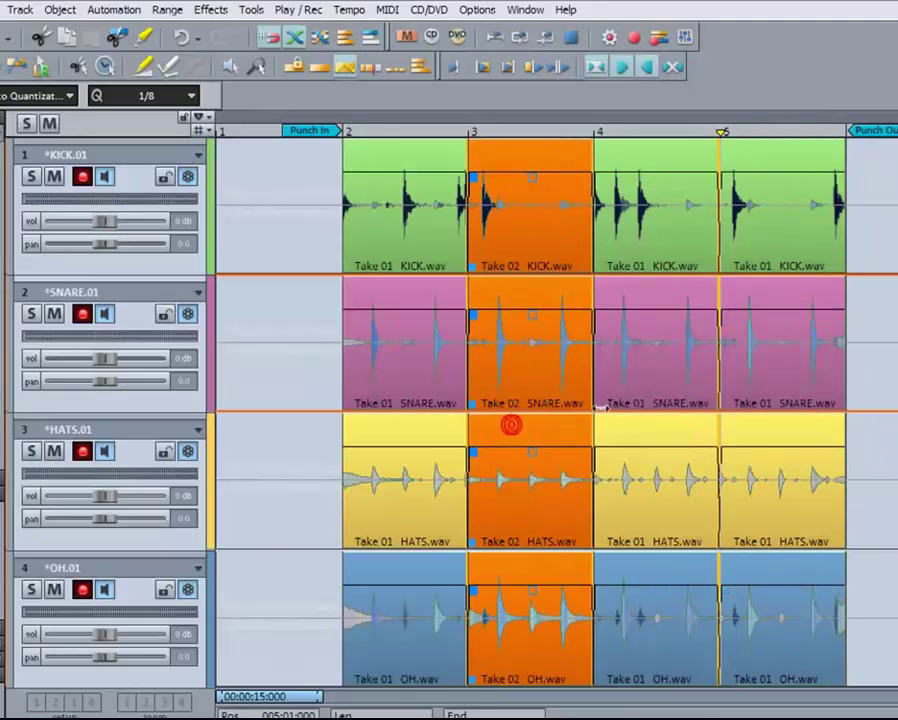
right_click(652, 375)
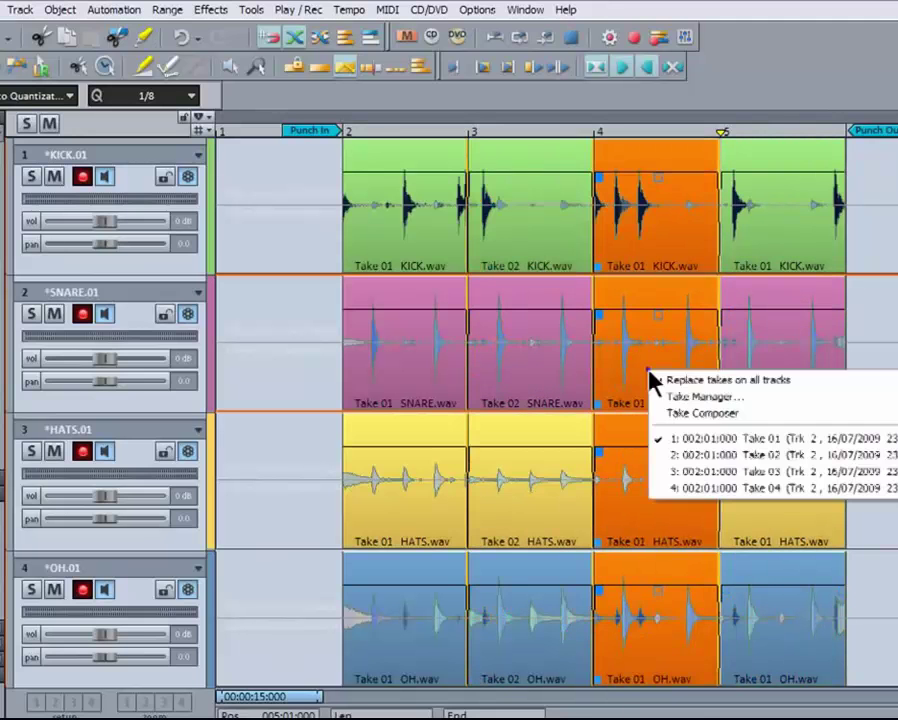
left_click(688, 471)
key("space")
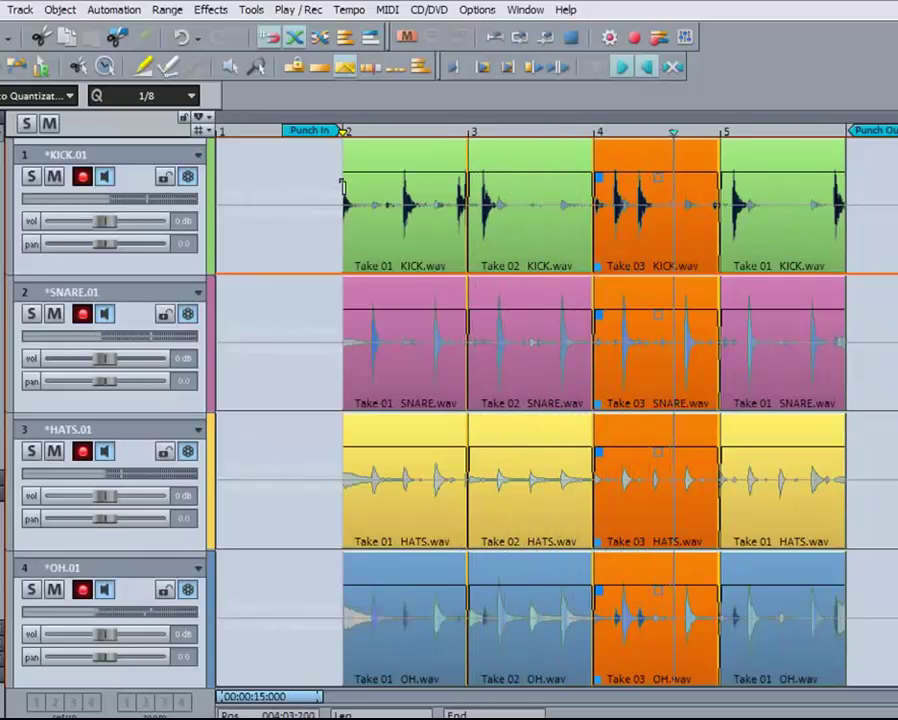
key("space")
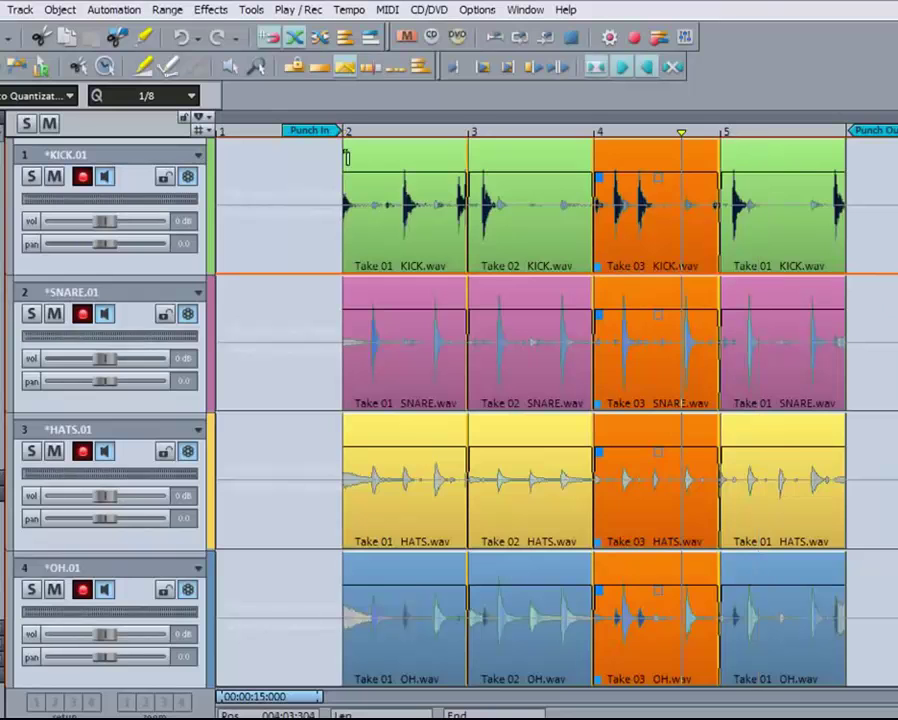
- Extend the start of the Take 03 segment slightly earlier to 003:04:264, audition the edit, and return the play cursor to bar 2
left_click_drag(597, 401, 590, 402)
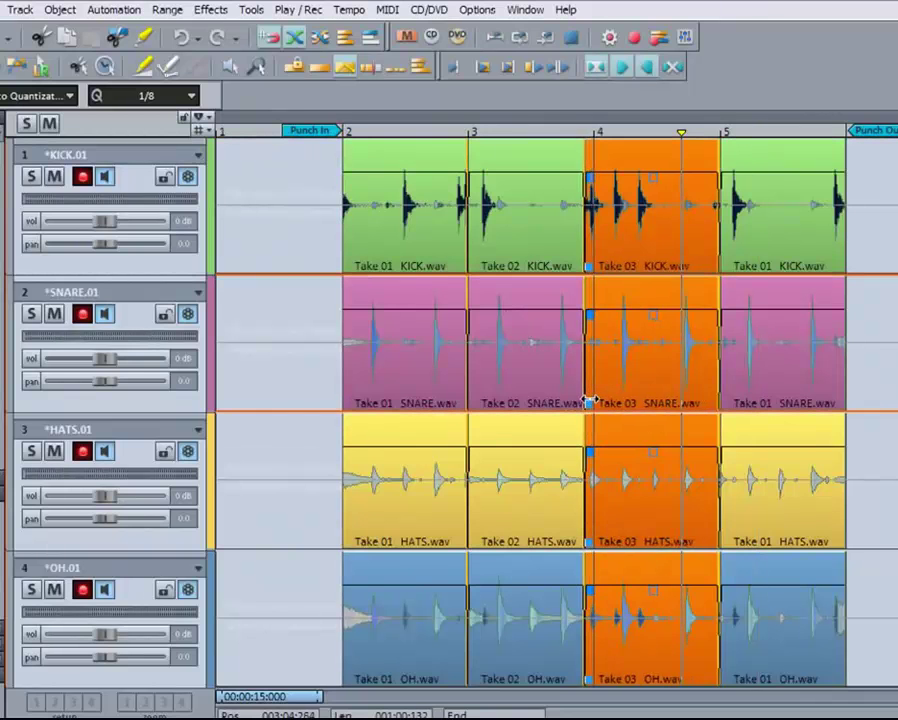
left_click(433, 182)
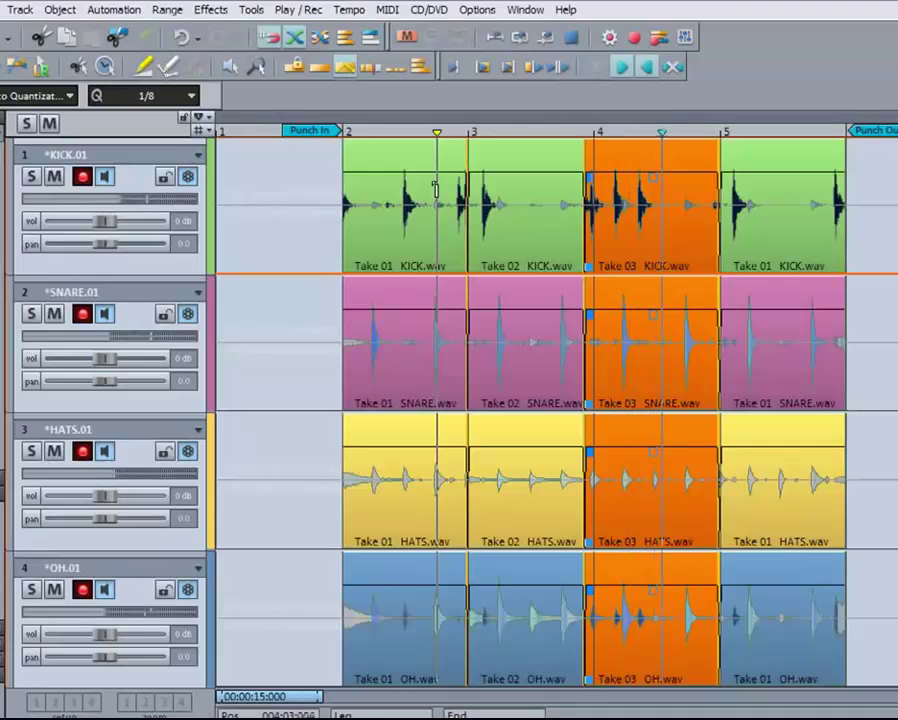
key("space")
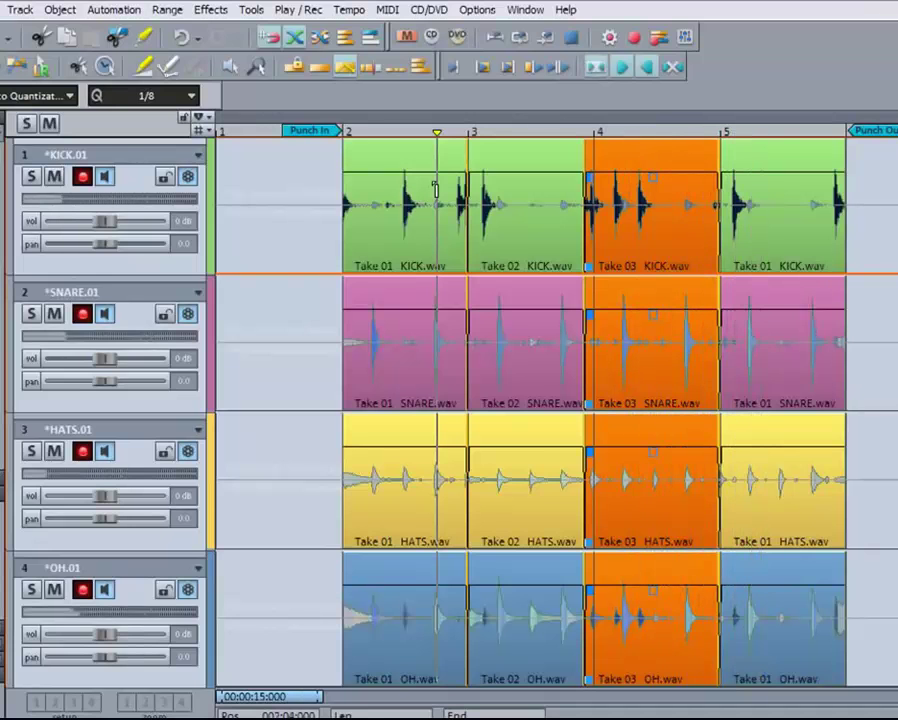
left_click(345, 190)
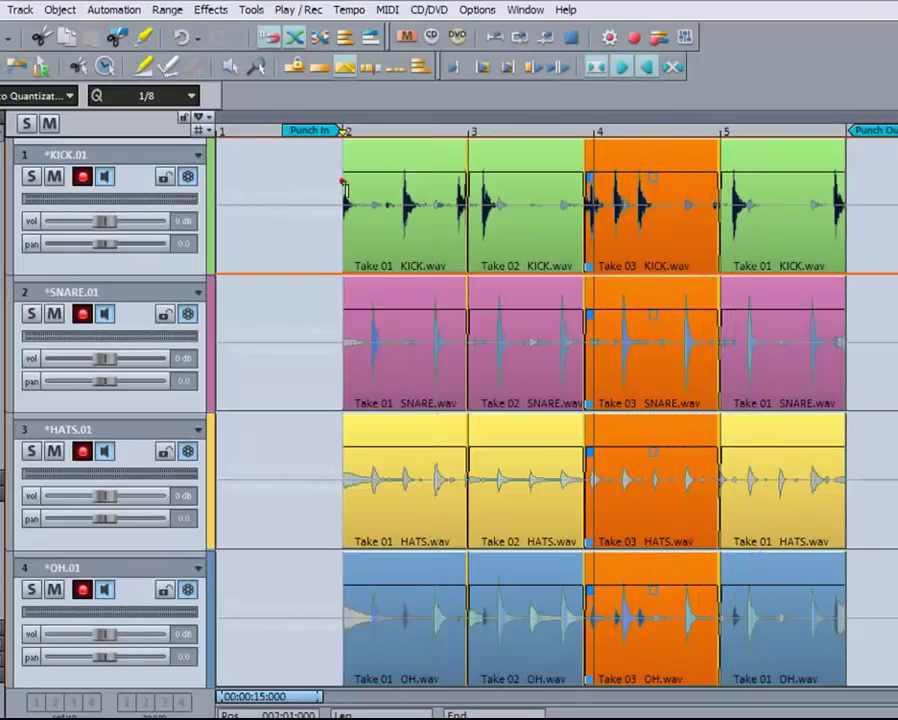
- Switch the drum tracks back to the original KICK revolver version and create a new revolver track copy from it
left_click(195, 177)
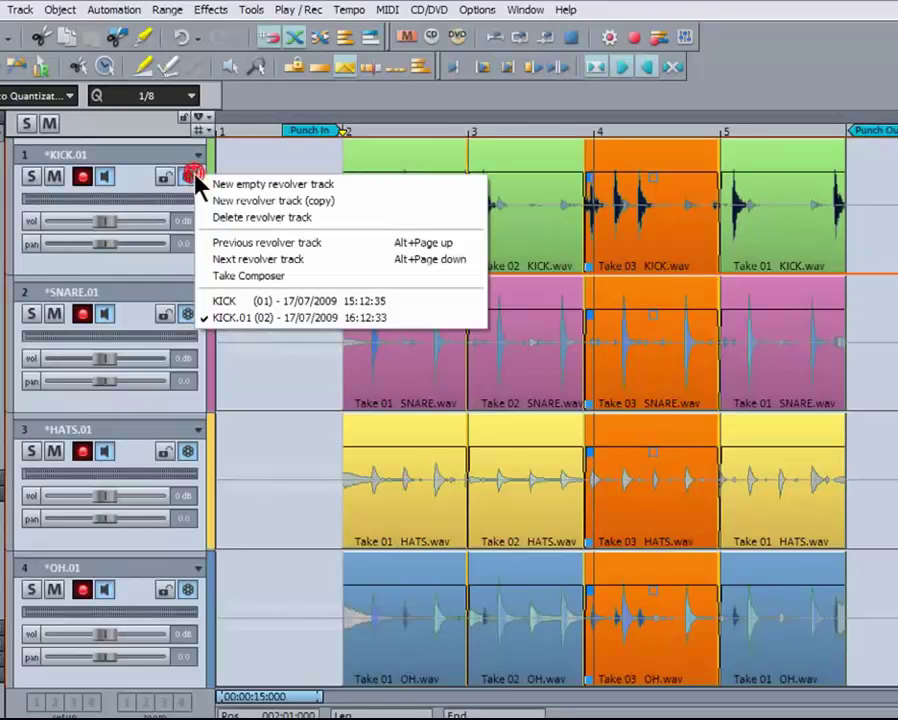
left_click(236, 302)
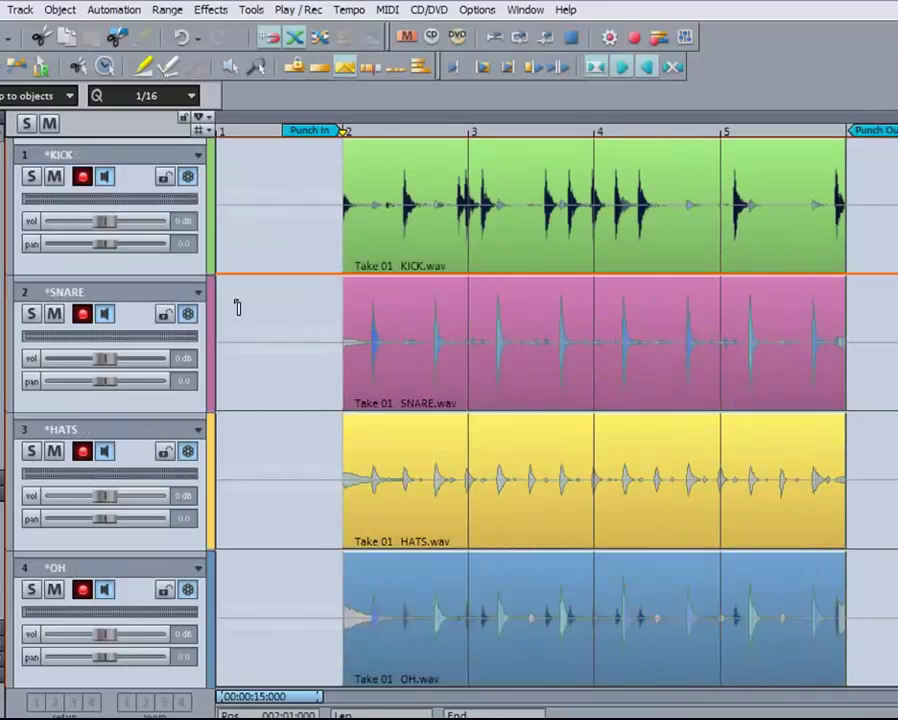
left_click(187, 180)
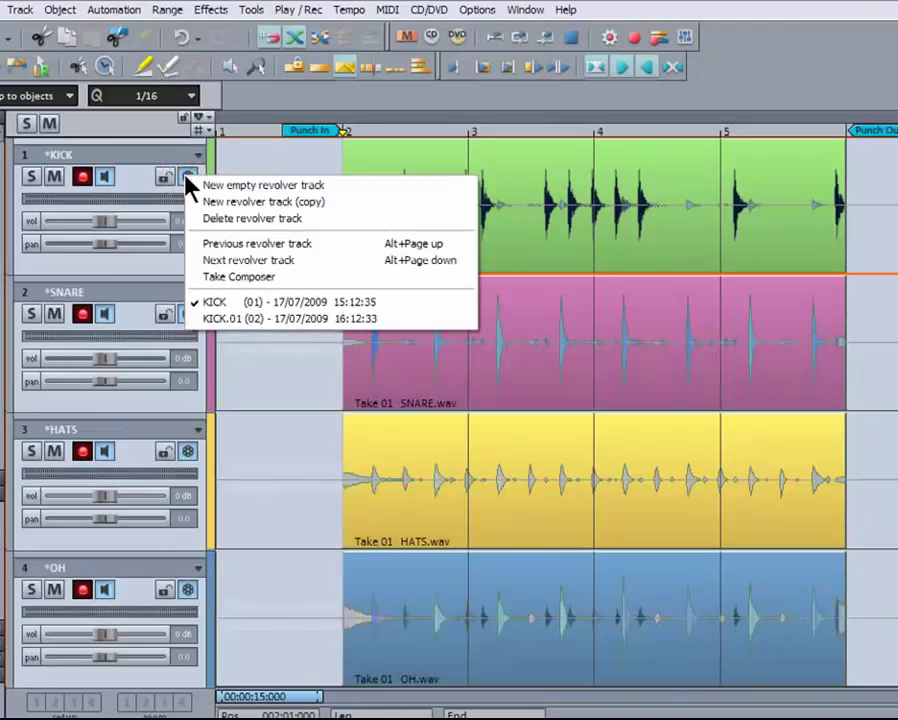
left_click(213, 203)
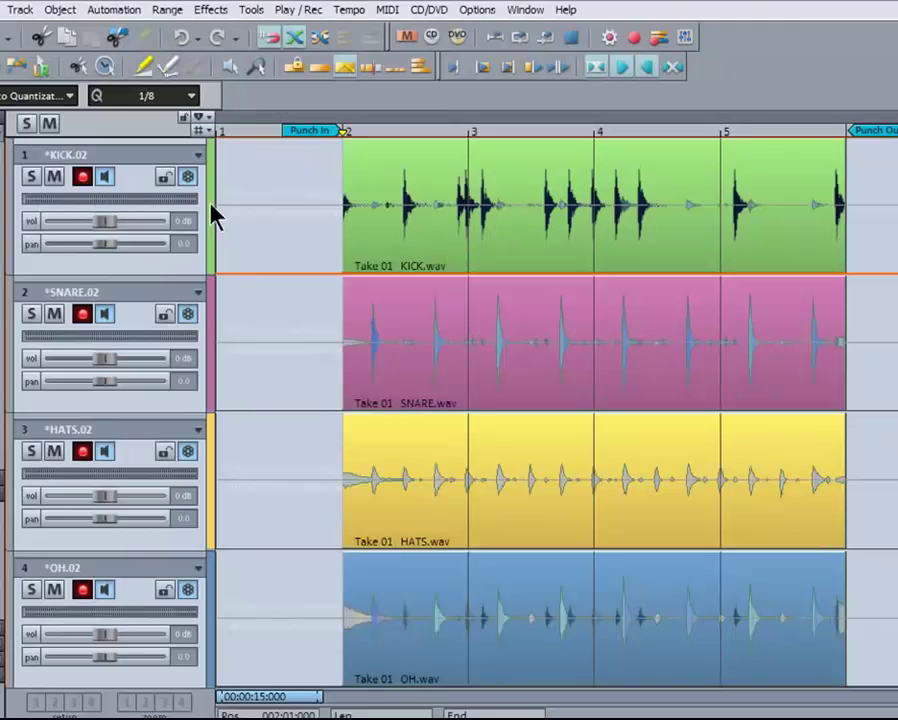
- Split the drum objects on all tracks at about 002:03:286 and 003:02:239
left_click(431, 202)
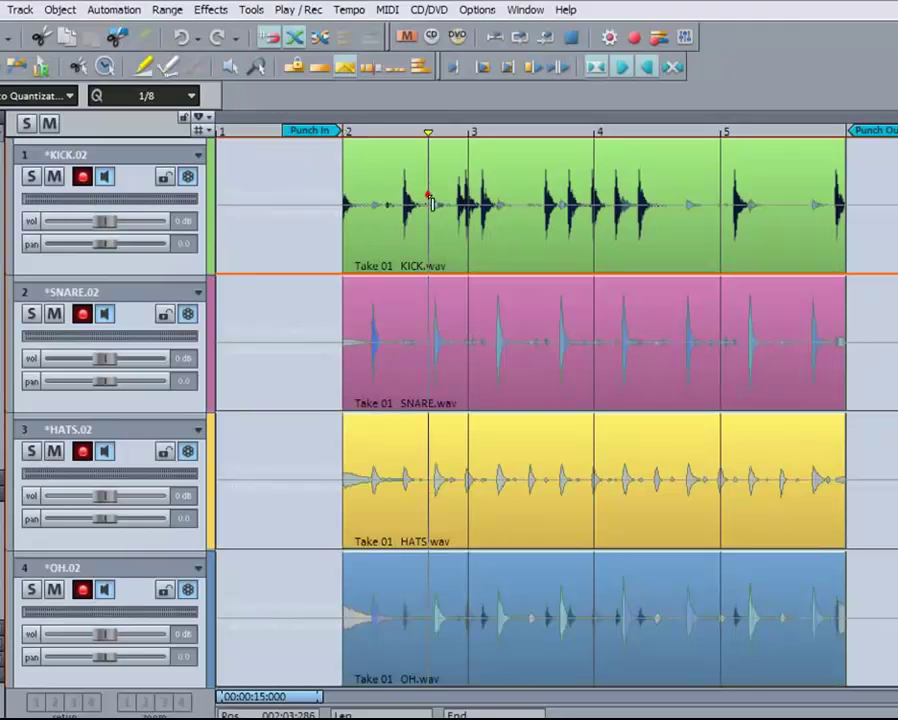
key("t")
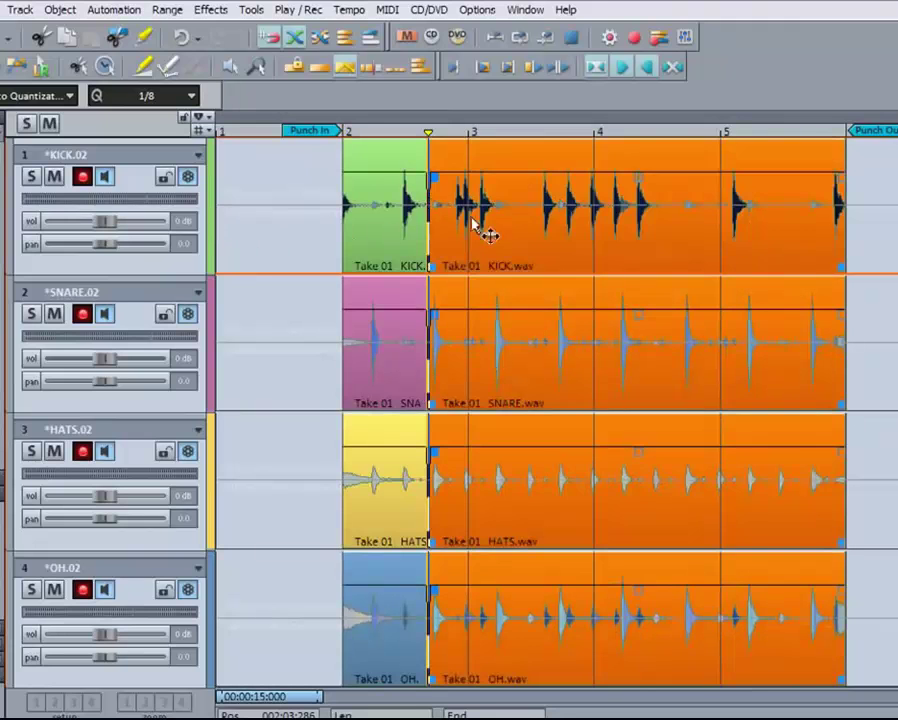
left_click(520, 194)
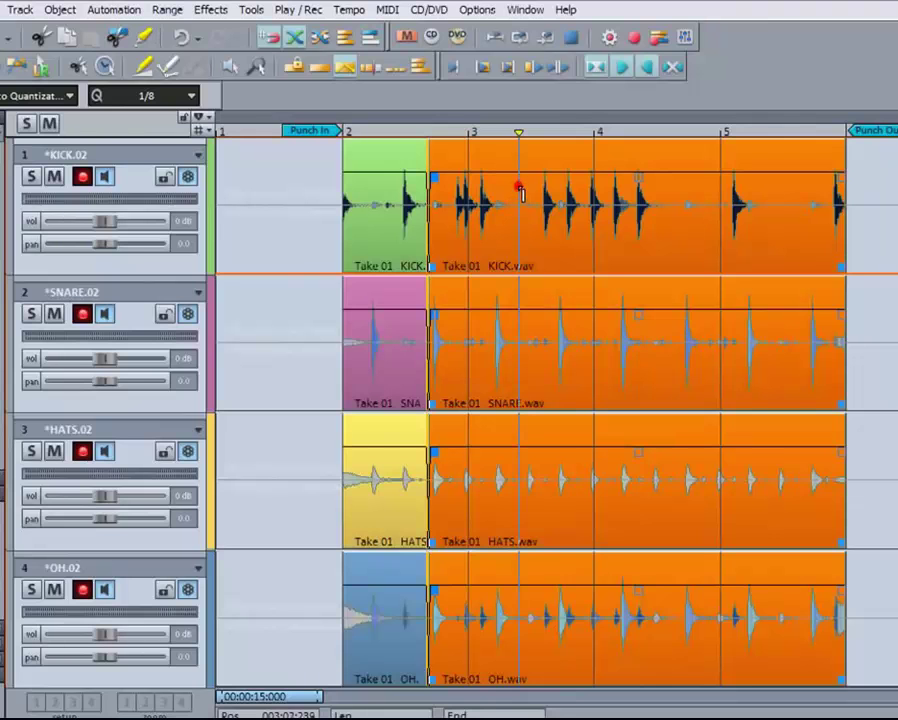
key("t")
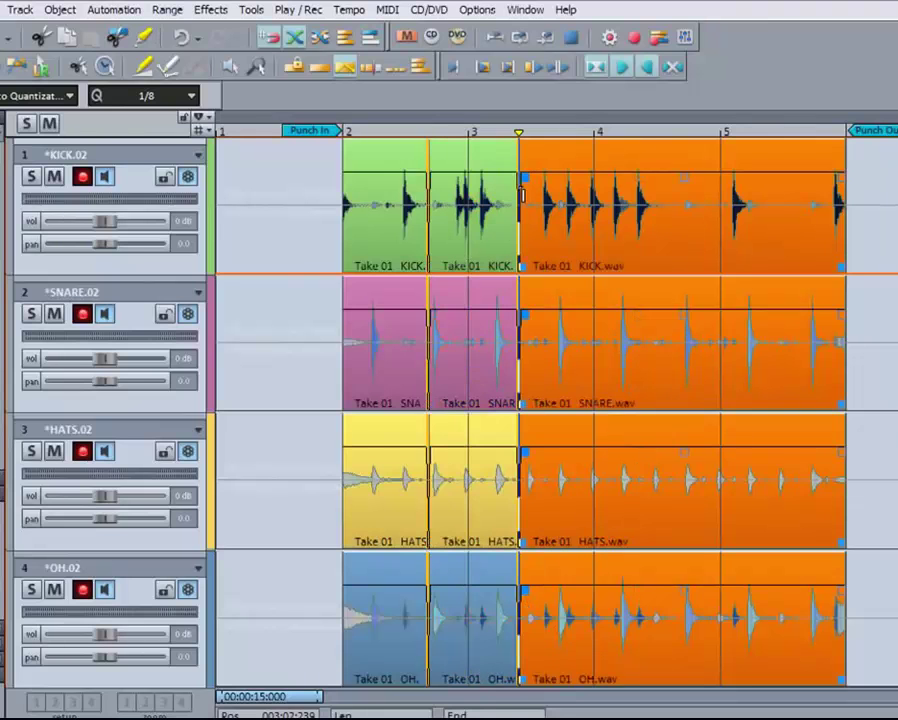
- Assign Take 02 to the segment between the two splits on all tracks and audition it from bar 2
right_click(474, 253)
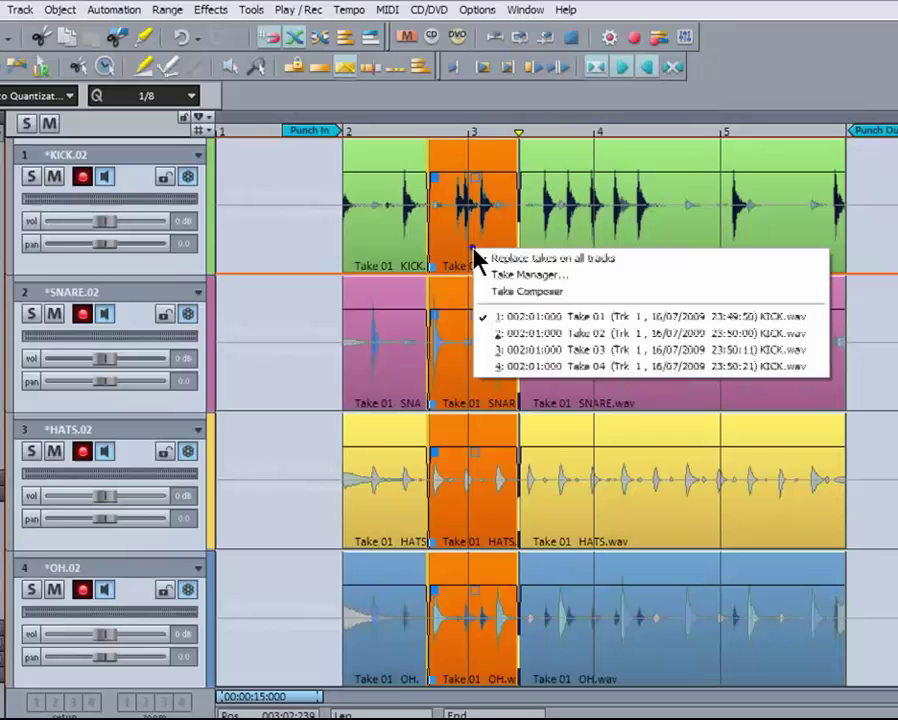
left_click(496, 334)
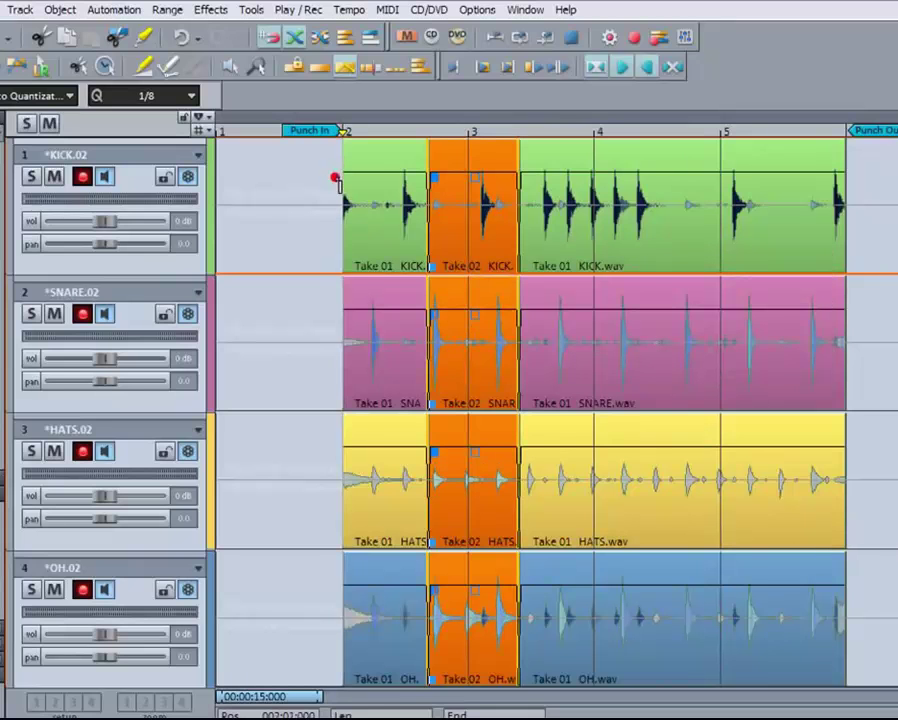
left_click(338, 184)
key("space")
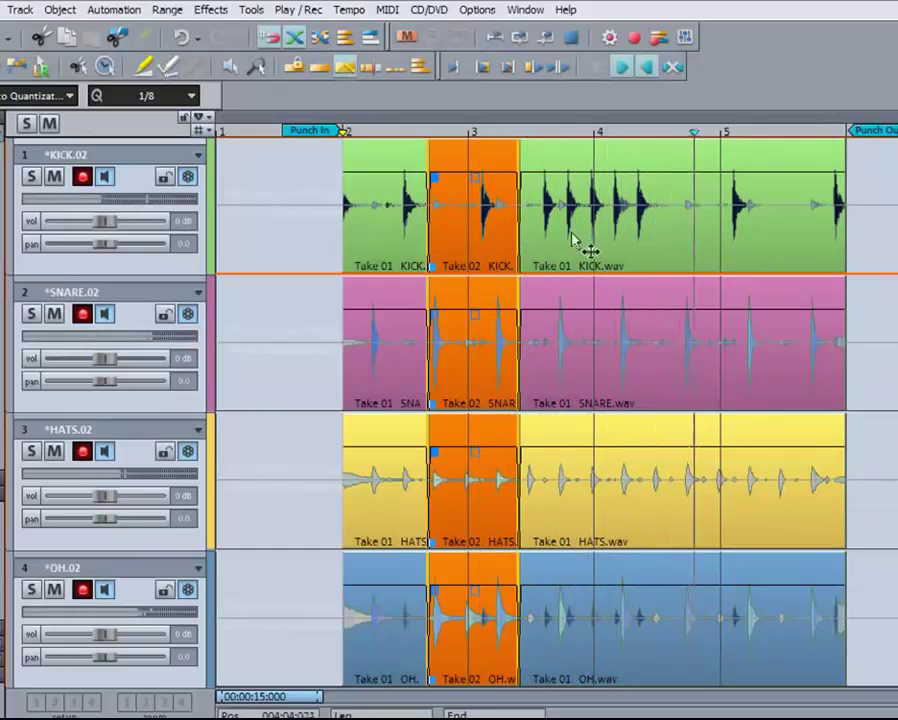
- Split the drum objects at bar 5 and assign Take 03 to the final segment on all tracks
left_click(720, 207)
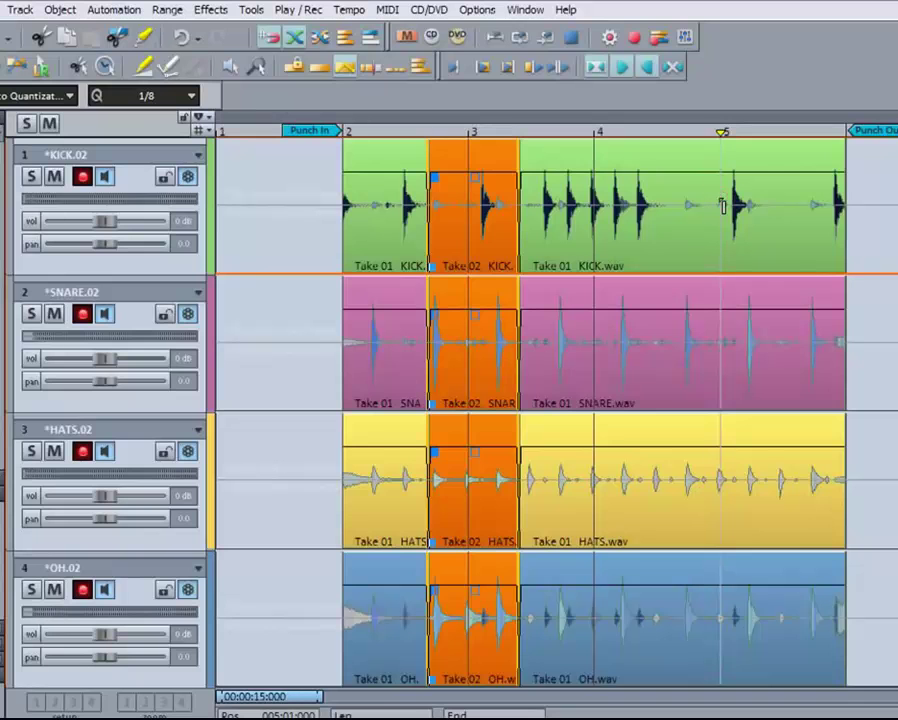
left_click(766, 266)
left_click(763, 263)
left_click(785, 352)
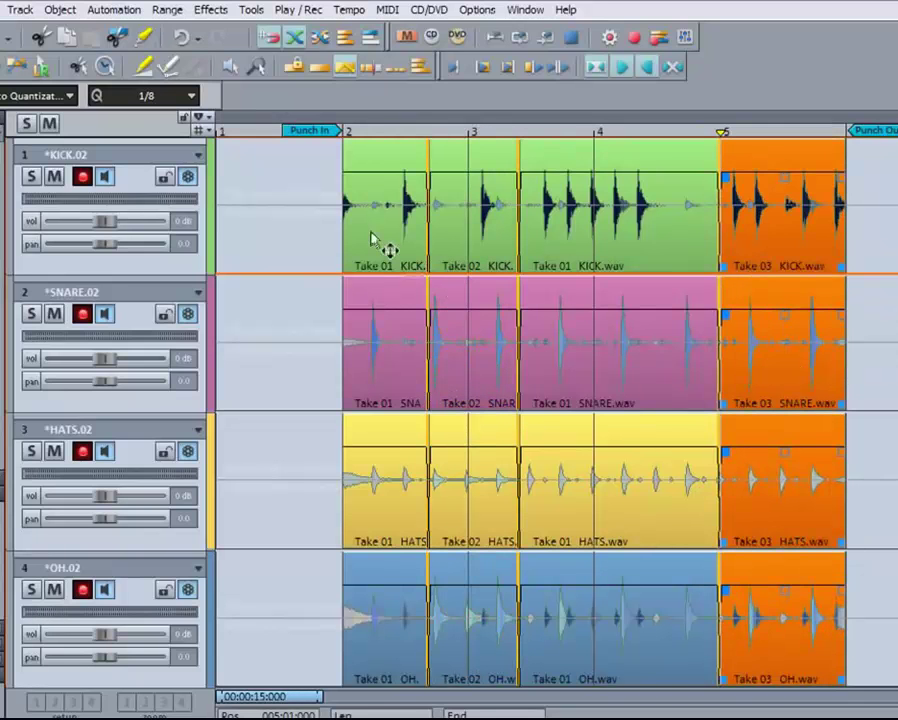
- Play the second comp through from bar 2 and stop playback
left_click(343, 207)
key("space")
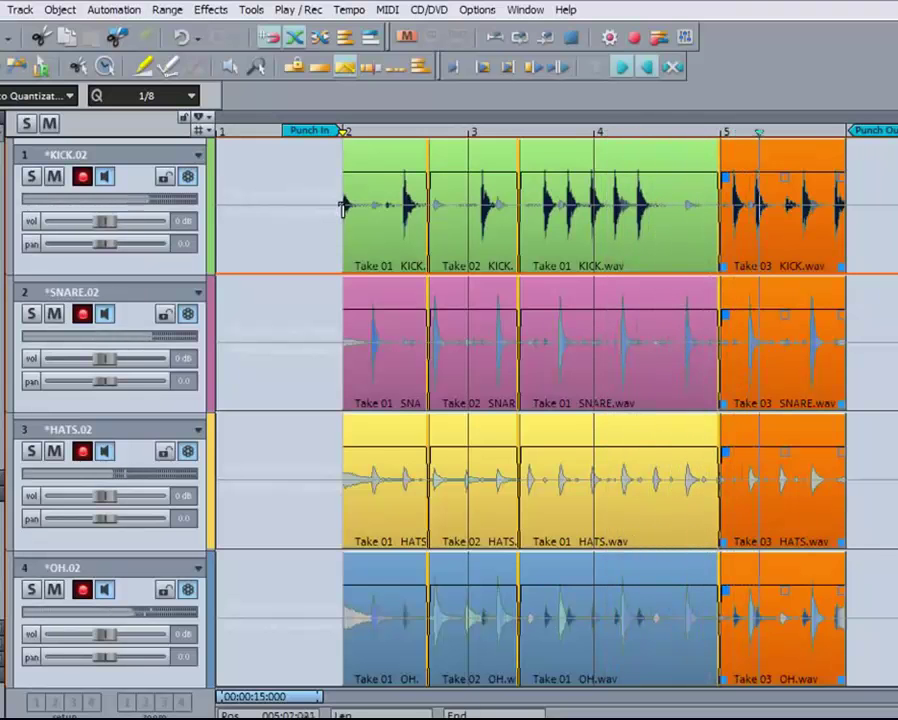
key("space")
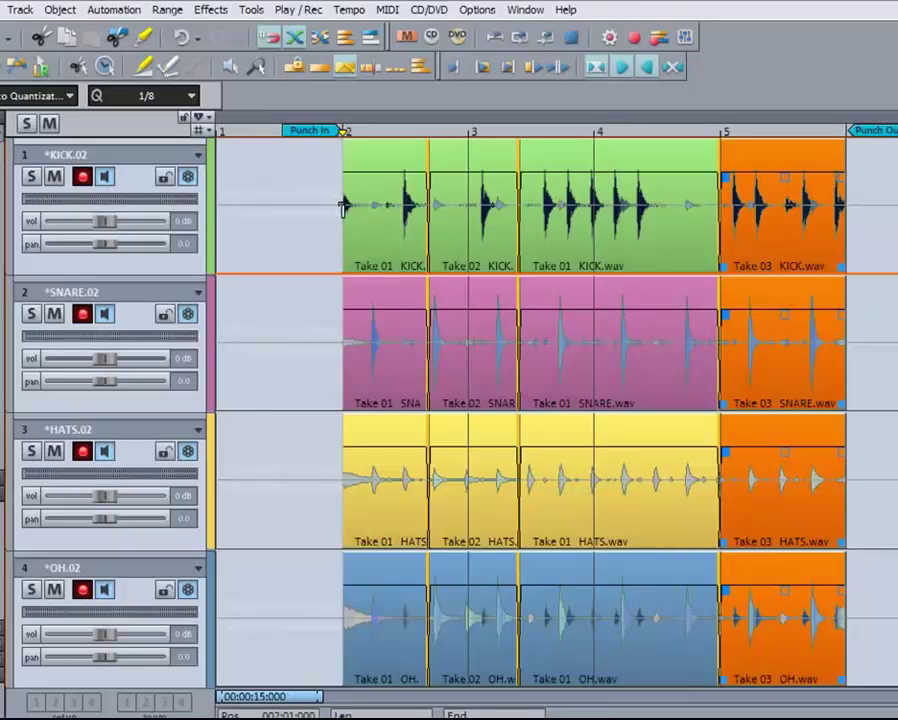
- Create another revolver track copy of the current comp and check the KICK track's list of revolver versions
left_click(189, 176)
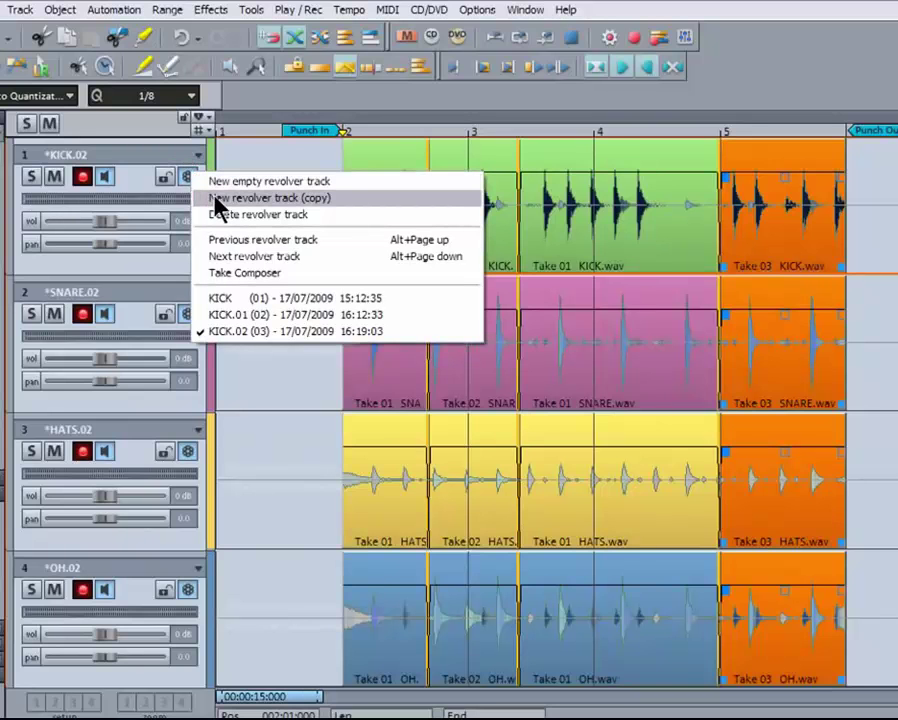
left_click(217, 202)
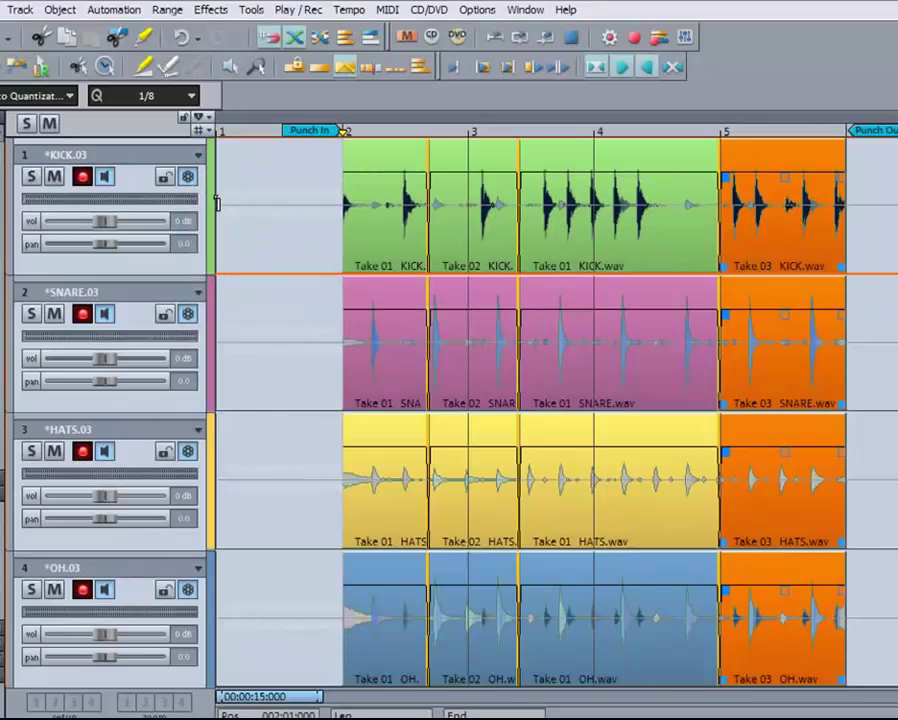
left_click(189, 177)
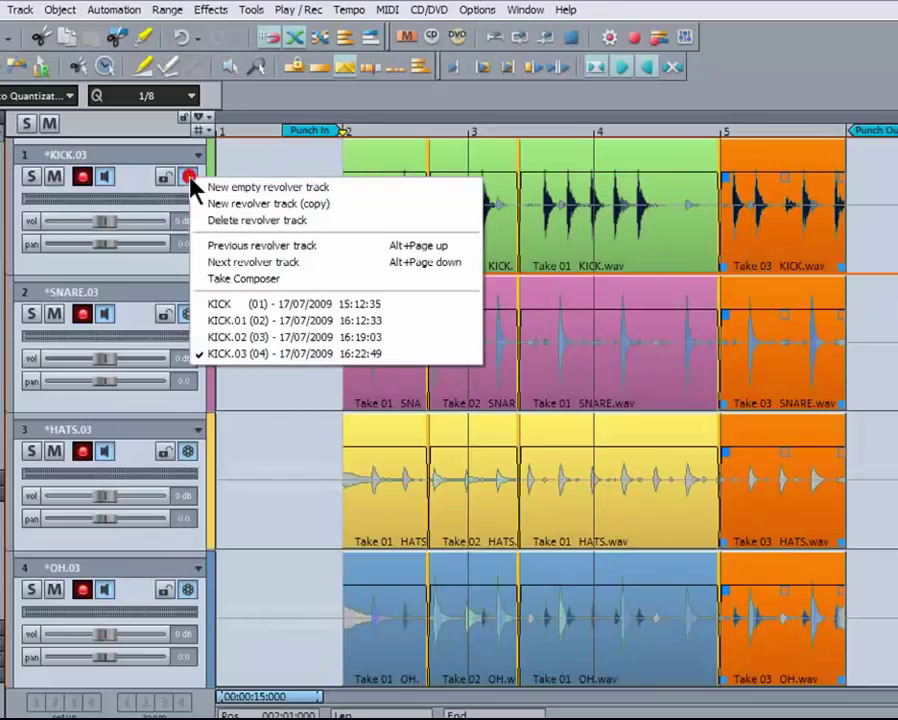
left_click(447, 112)
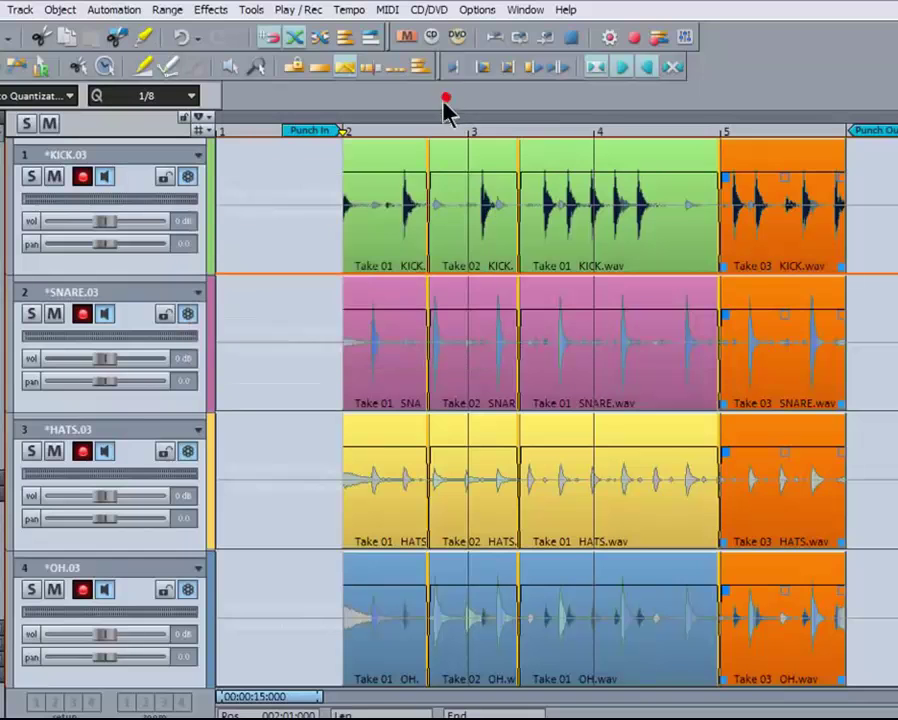
- Change the second segment to Take 03 and the final segment to Take 04 on all tracks, and audition from bar 2
left_click(472, 263)
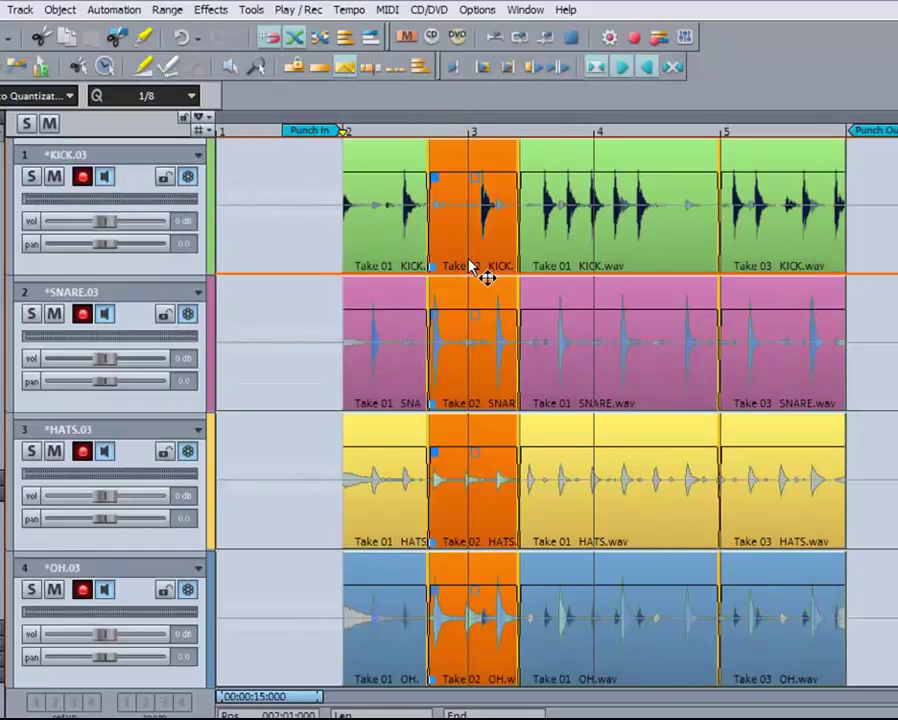
right_click(470, 262)
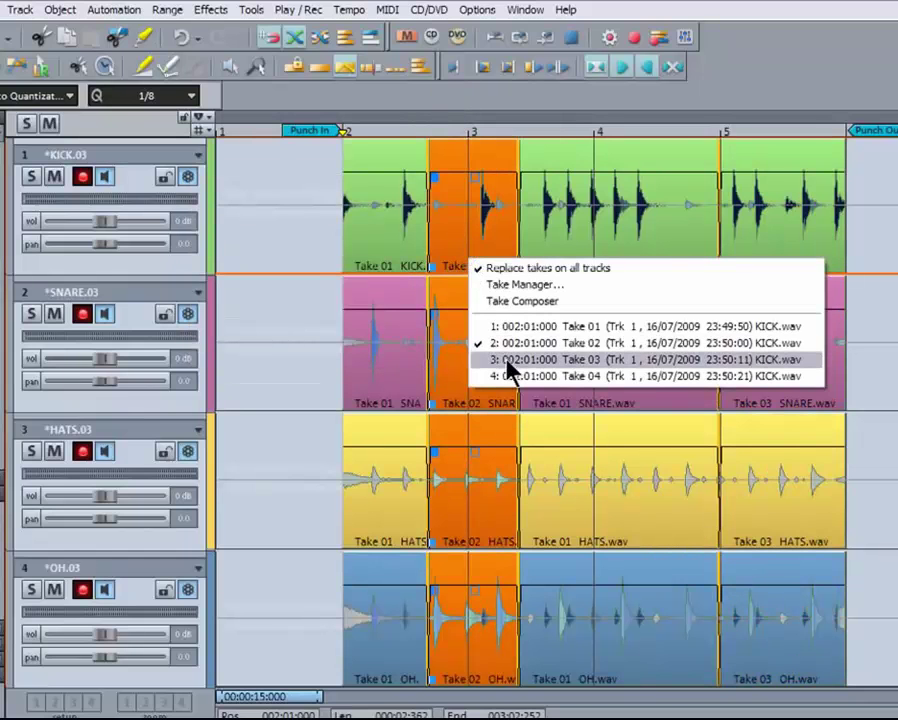
left_click(505, 362)
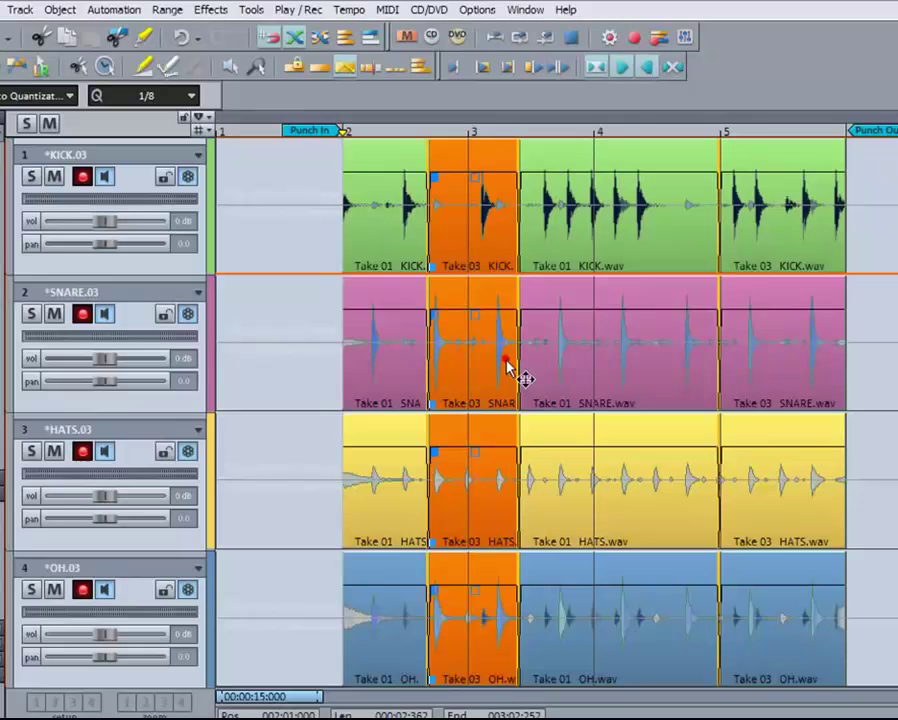
left_click(772, 256)
right_click(772, 256)
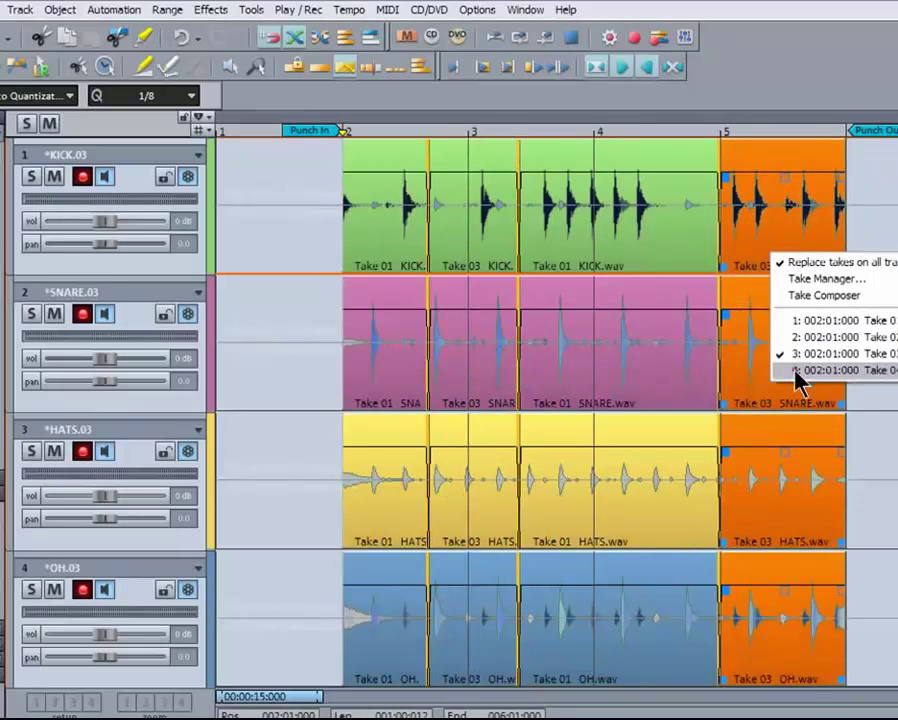
left_click(793, 369)
left_click(341, 168)
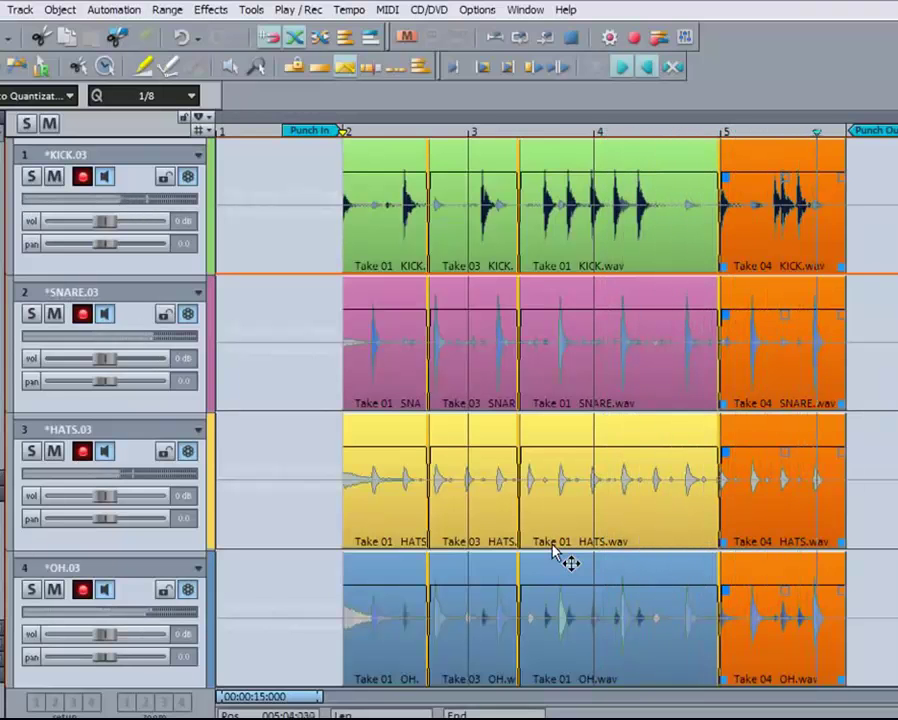
- Stop playback and create another revolver track copy of the current comp on all drum tracks
key("space")
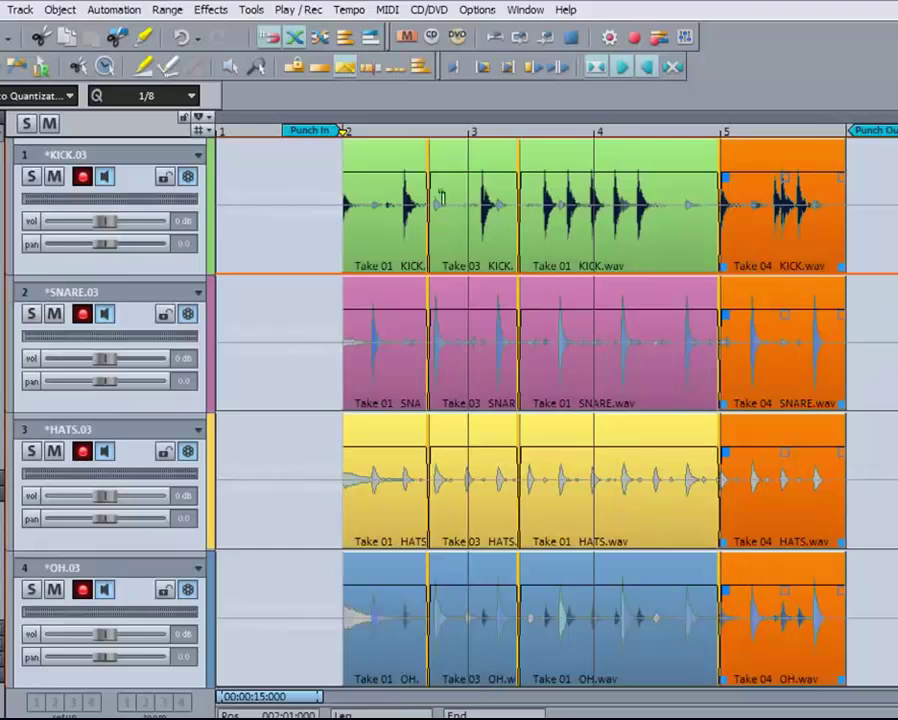
left_click(187, 177)
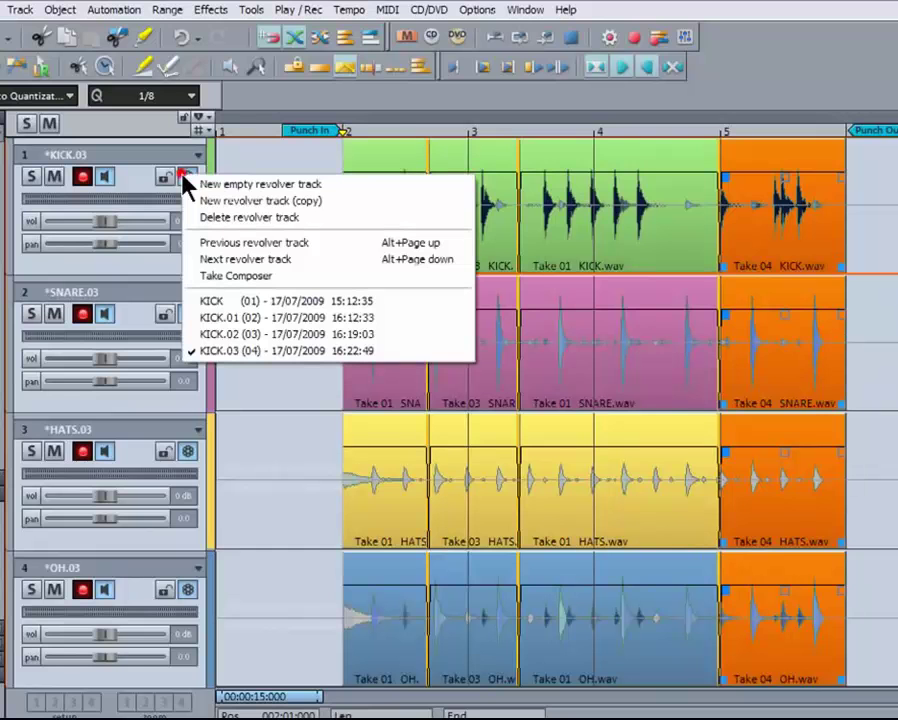
left_click(228, 205)
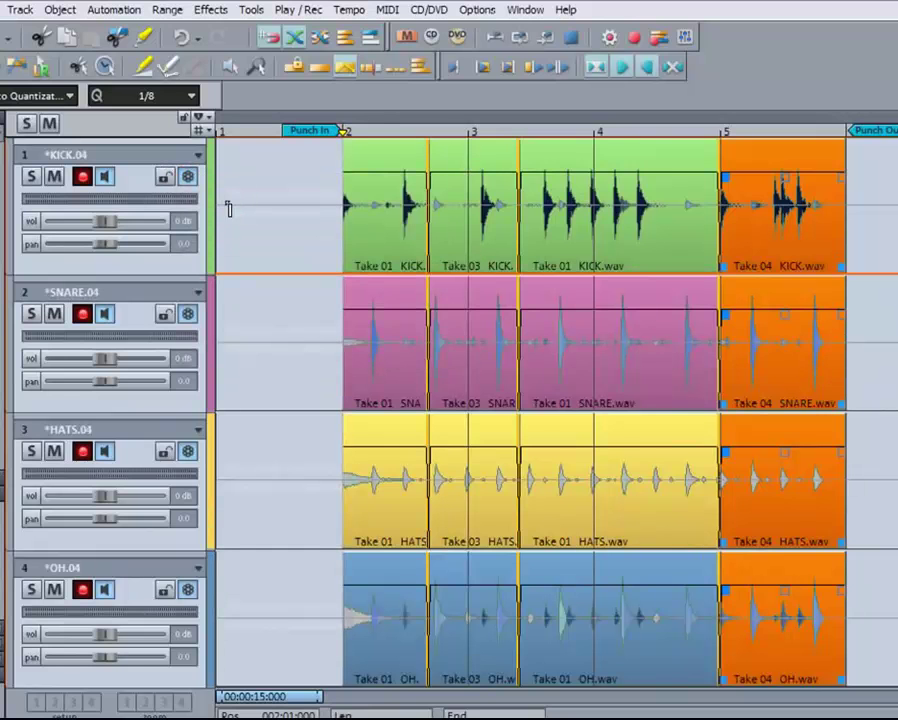
- Split the third drum segment on all tracks just before bar 4 and again about midway through bar 4
left_click(586, 203)
key("t")
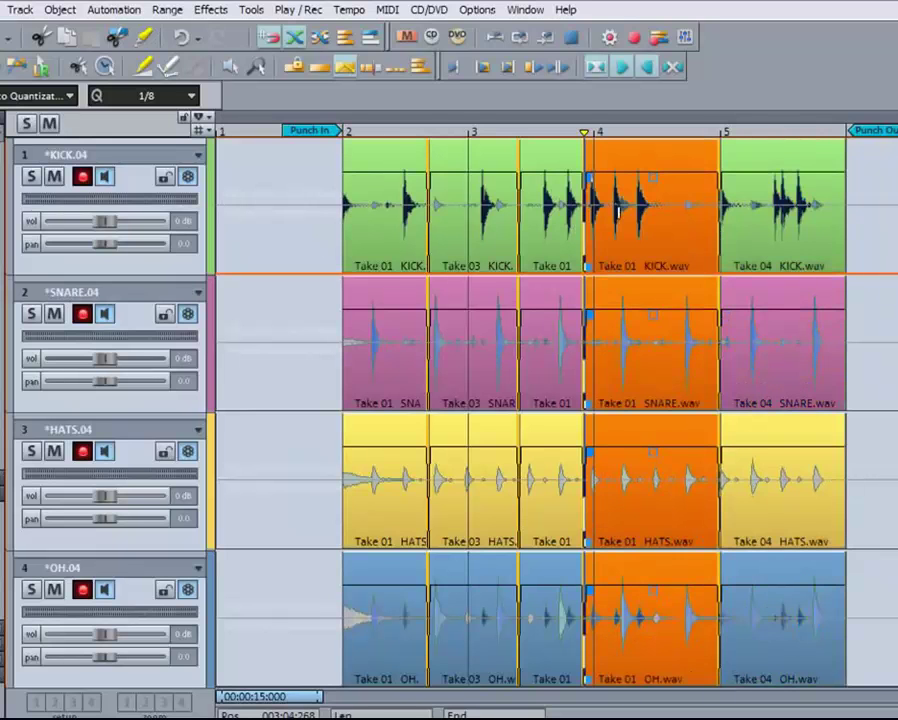
left_click(669, 198)
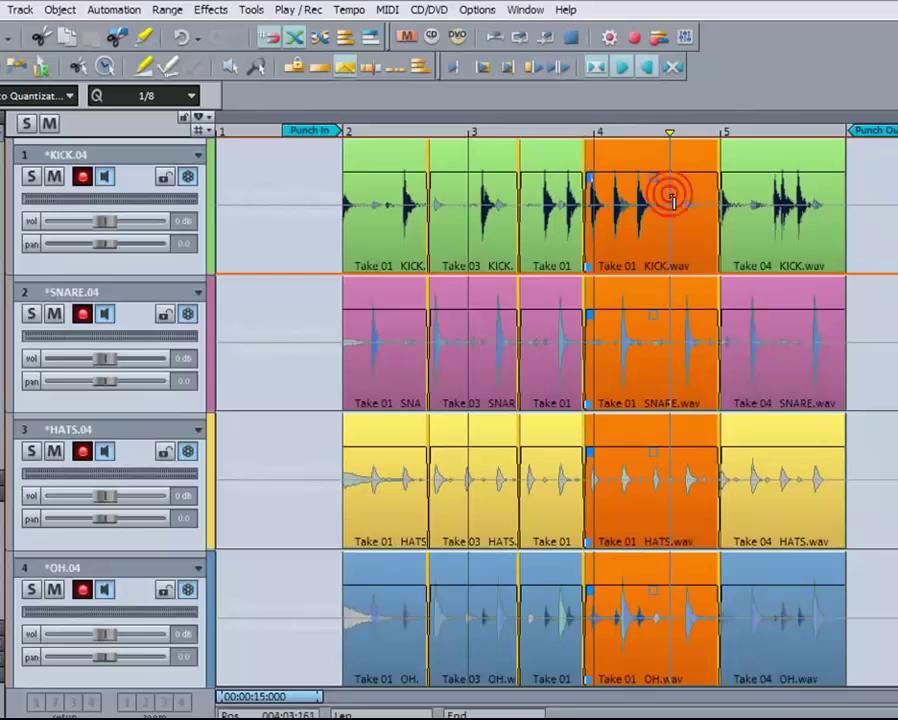
key("t")
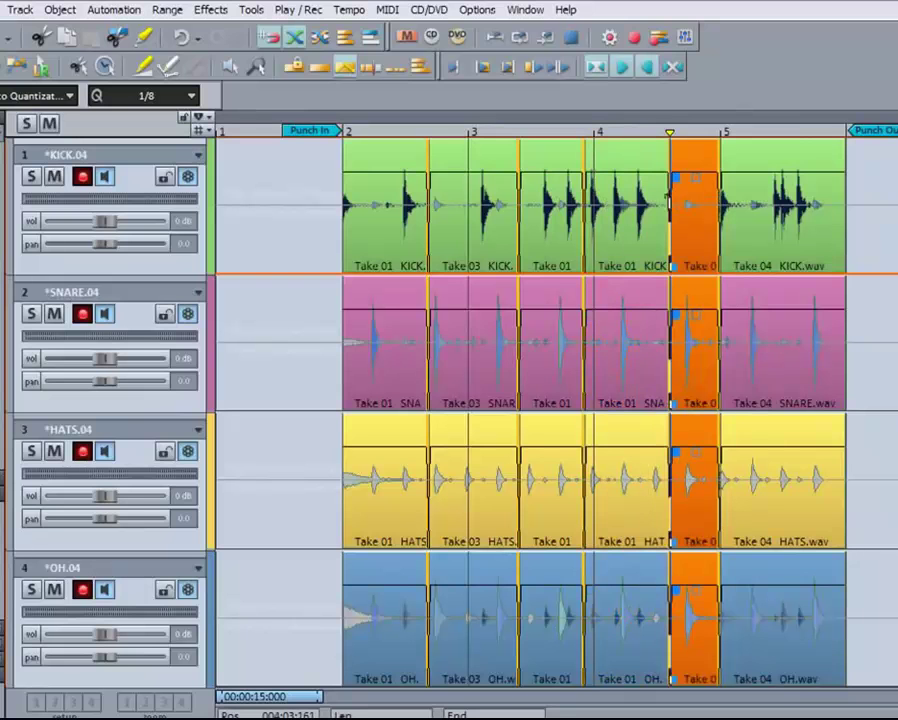
- Try Take 04 for the new segment at the start of bar 4 on all tracks and audition the comp from bar 2, beat 2
left_click(628, 245)
right_click(622, 238)
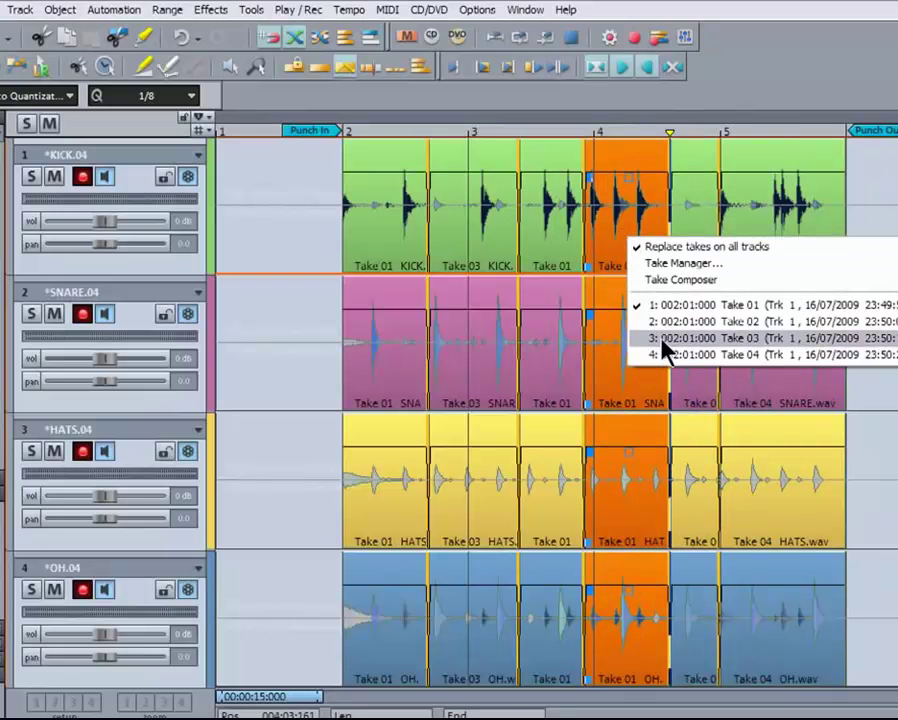
left_click(662, 354)
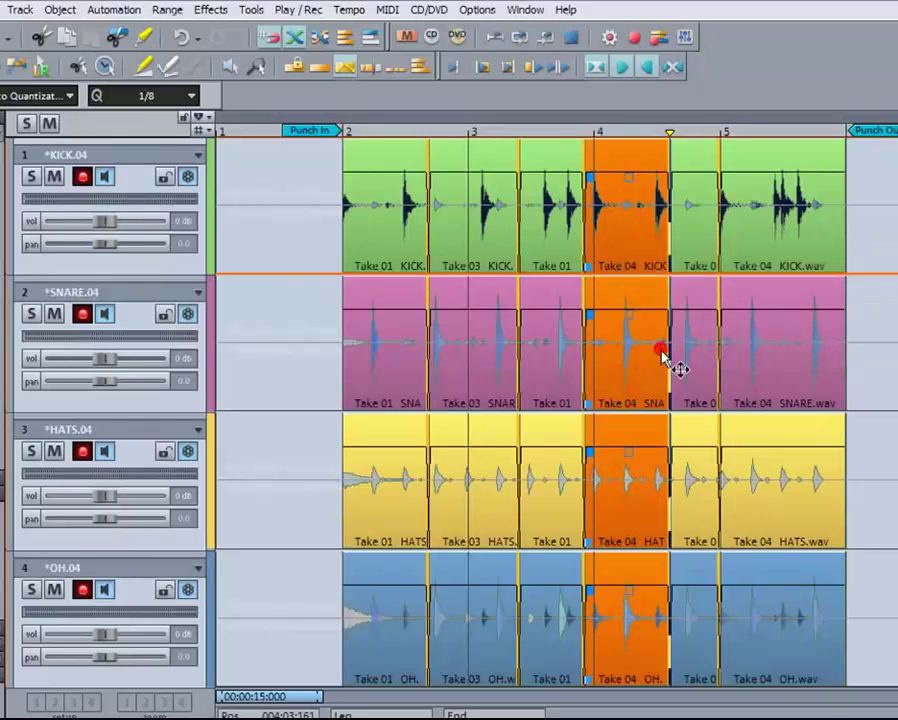
left_click(368, 186)
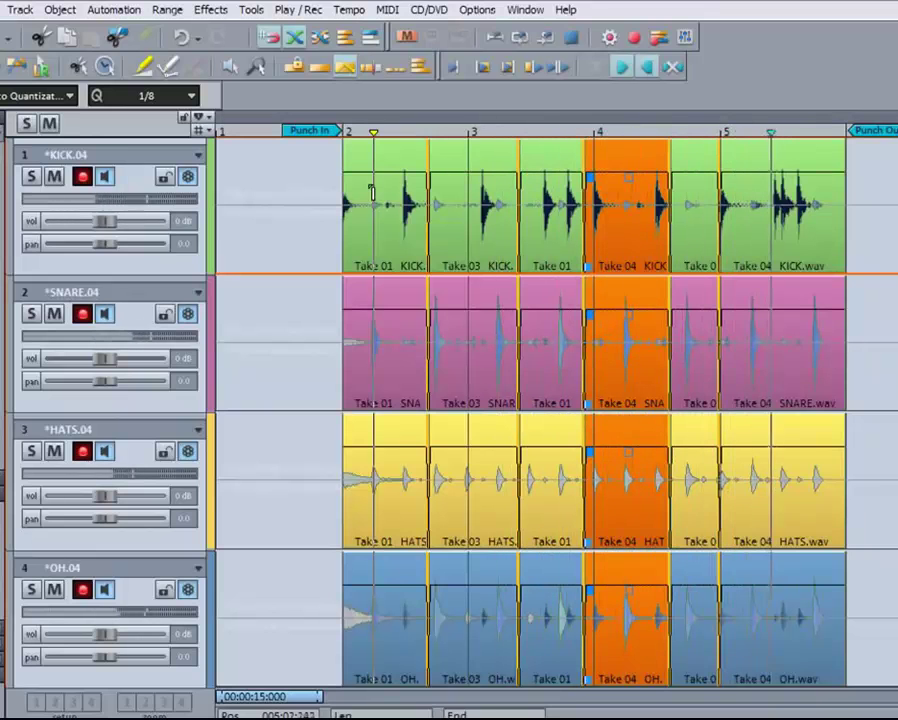
key("space")
- Assign Take 03 to the segment at the start of bar 4 on all tracks
left_click(597, 258)
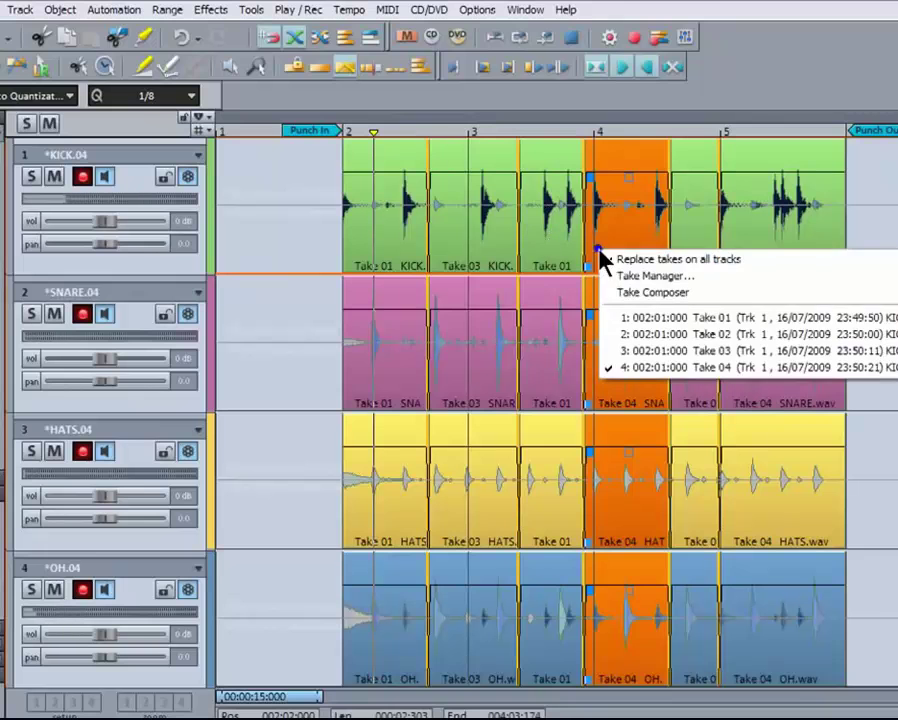
left_click(628, 351)
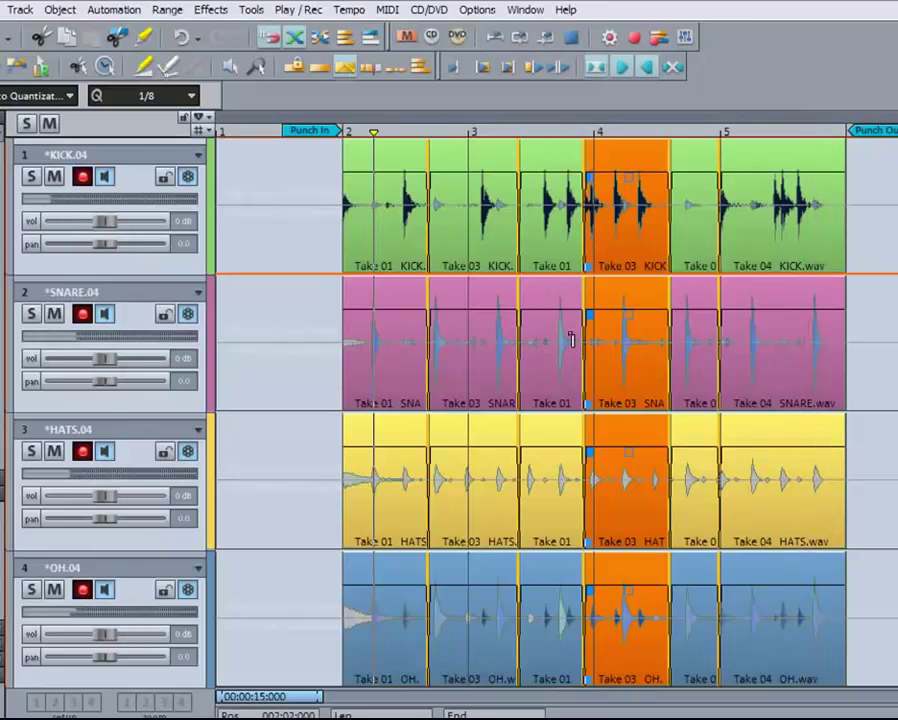
- Switch all drum tracks back to the original revolver version, KICK (01), and check the KICK track's revolver options
left_click(187, 177)
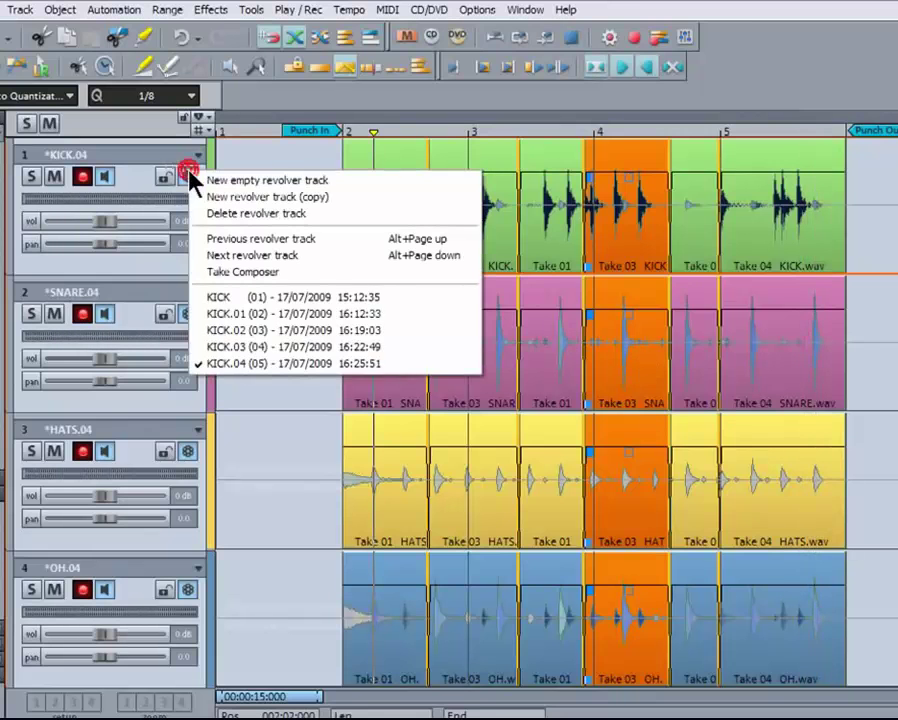
left_click(238, 300)
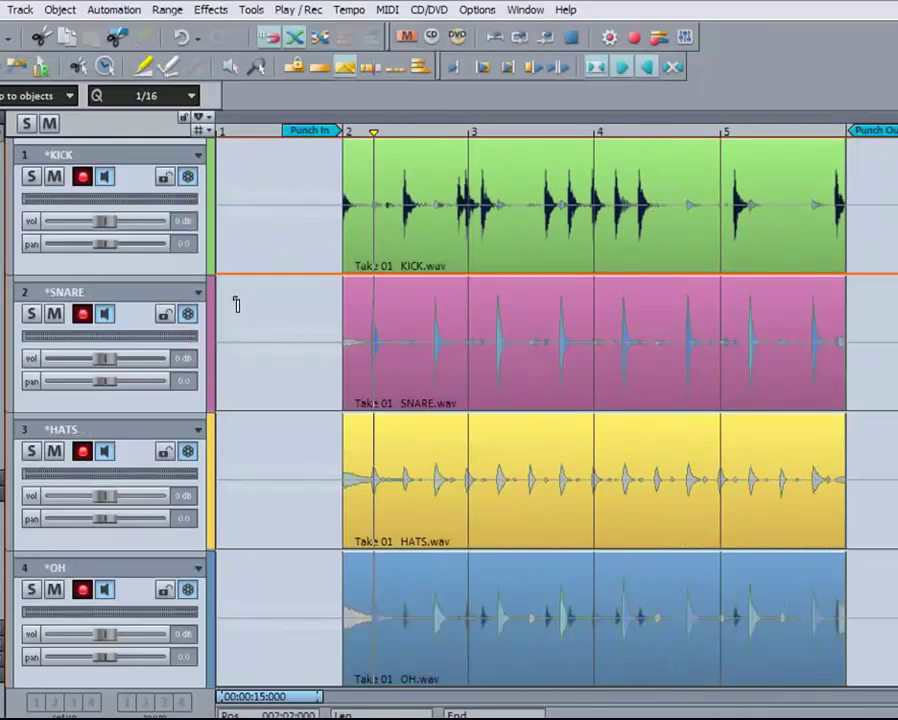
left_click(188, 177)
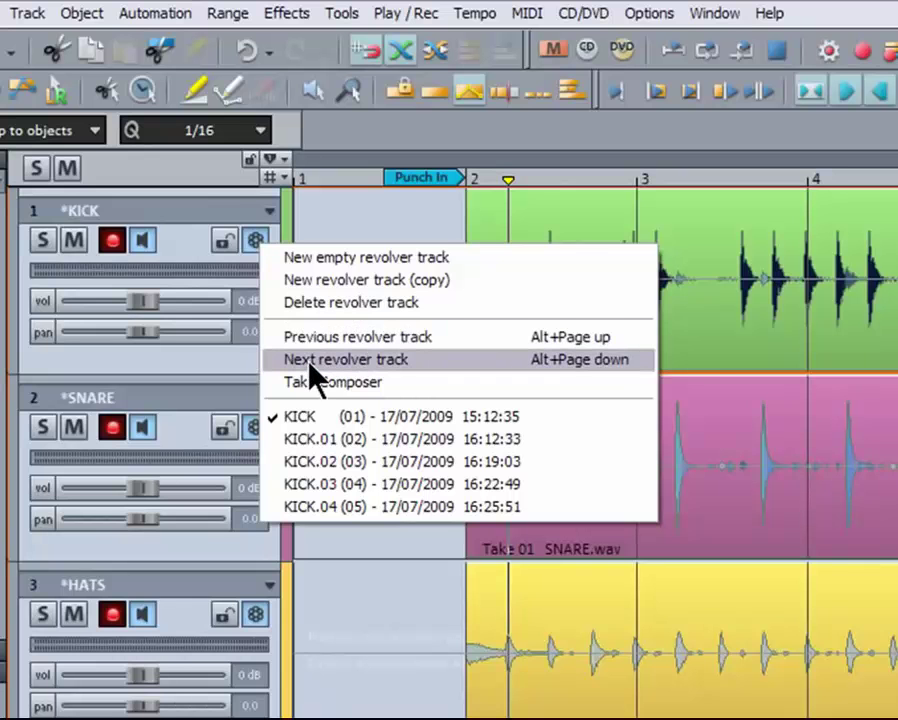
left_click(306, 217)
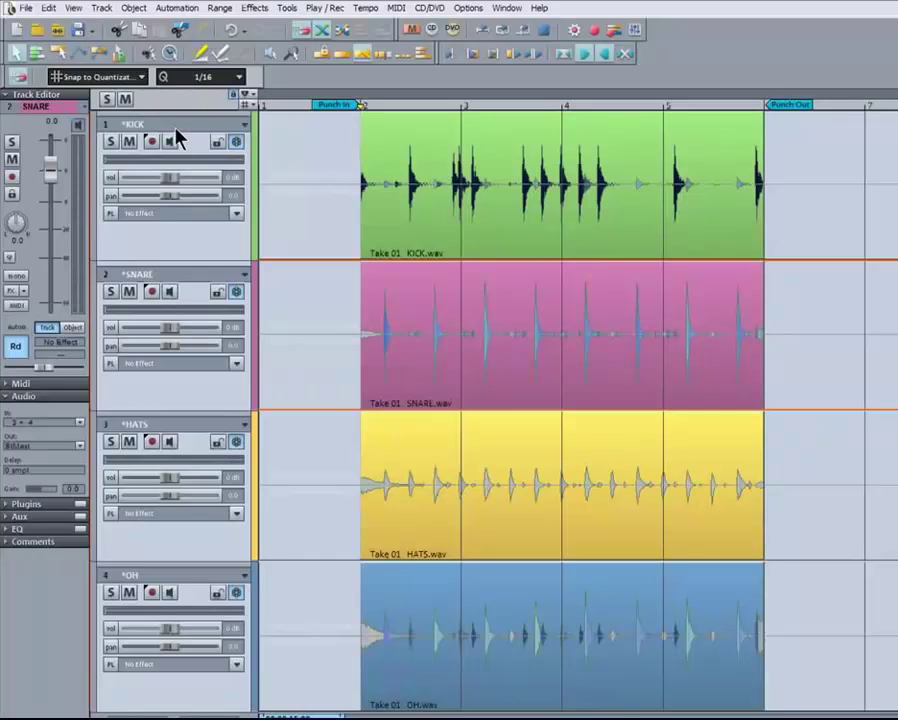
- Select the KICK track
left_click(176, 138)
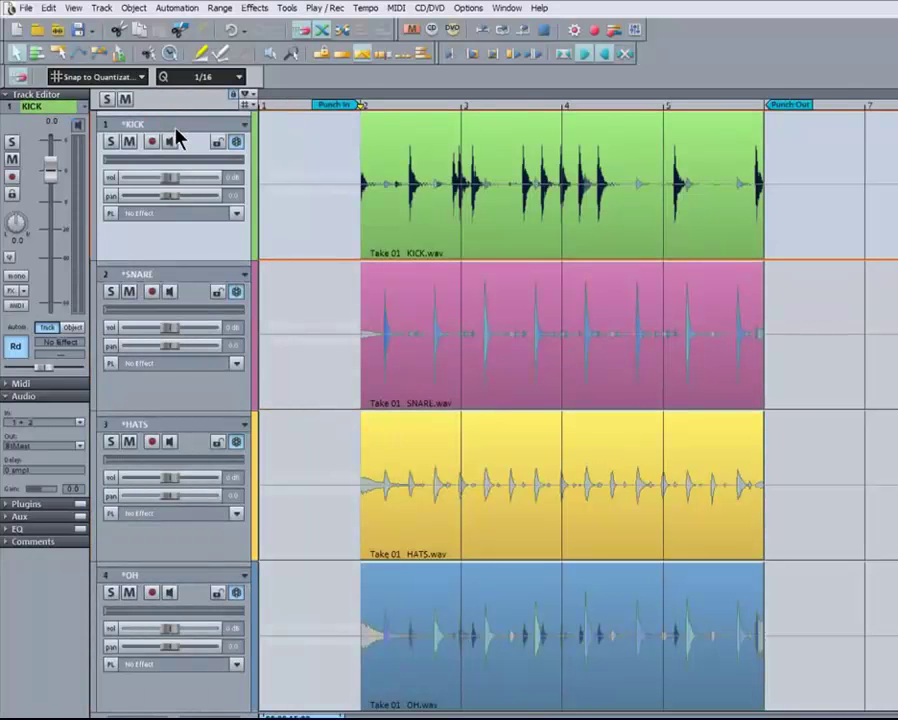